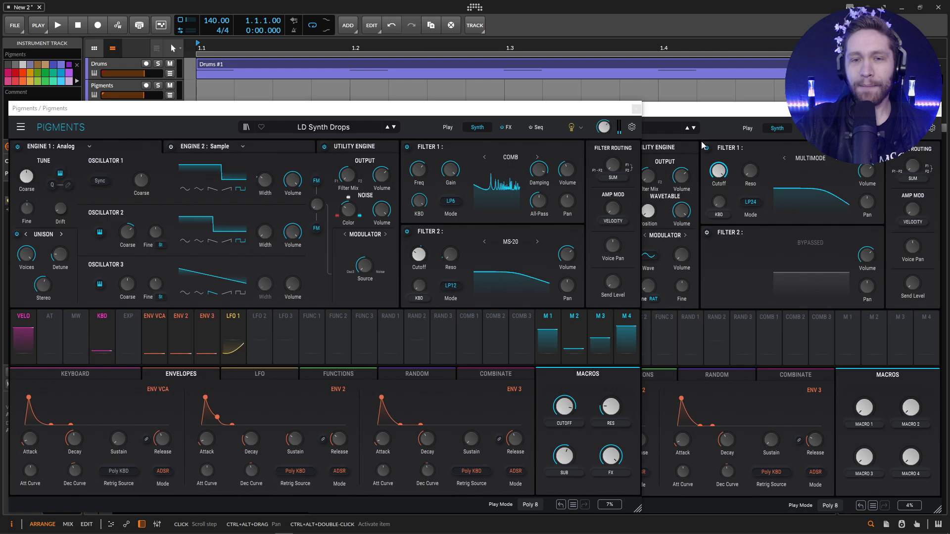
# Start a fresh default preset, arm the Pigments track, and set Engine 1 to Analog.
pyautogui.click(706, 114)
pyautogui.click(321, 128)
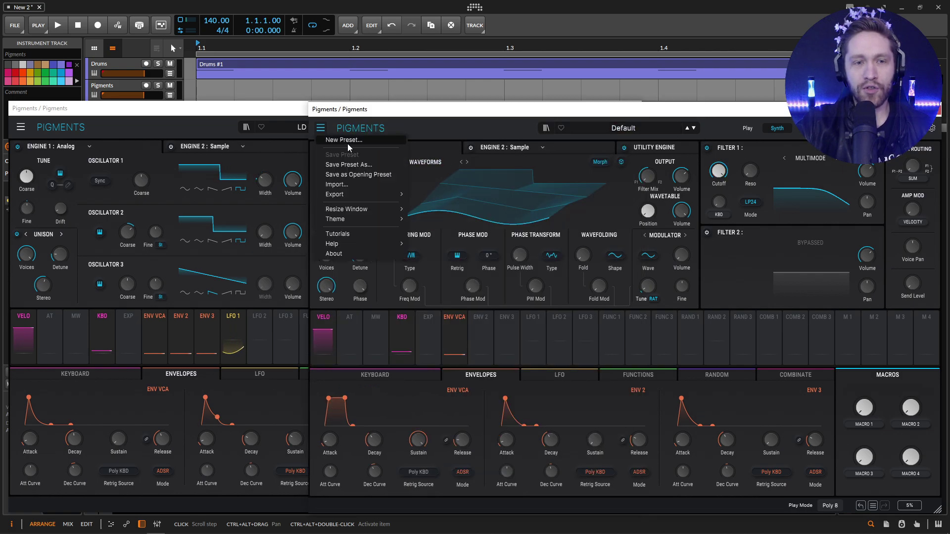
pyautogui.click(320, 128)
pyautogui.click(118, 91)
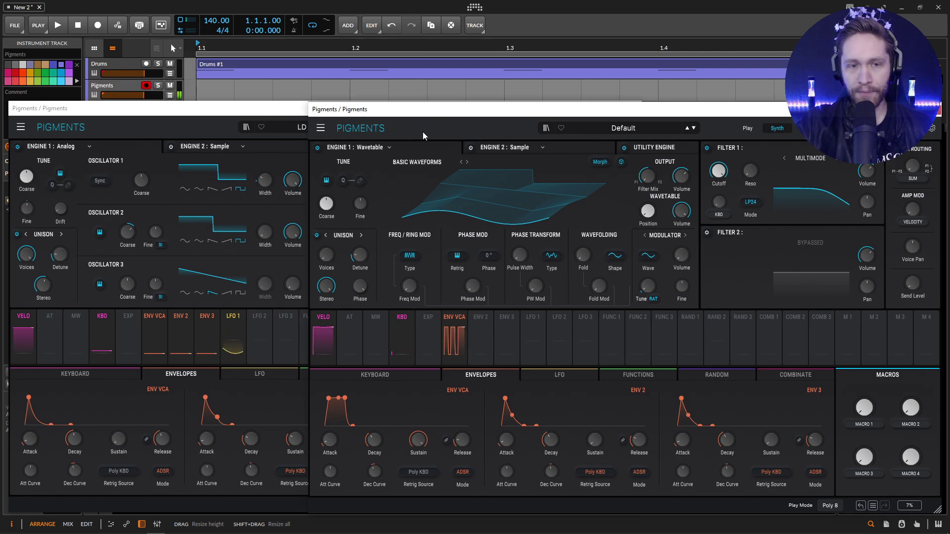
pyautogui.click(383, 148)
pyautogui.click(359, 177)
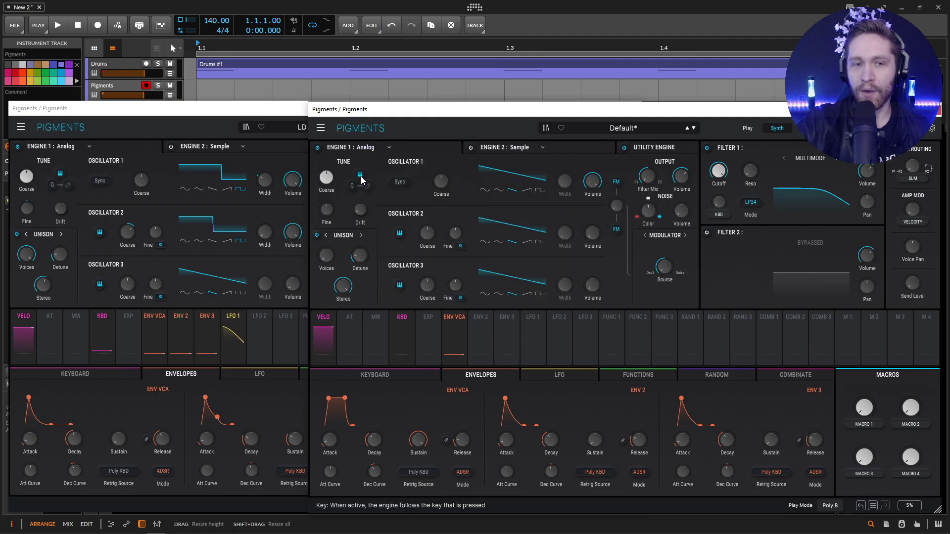
# Set Oscillator 1 to a square wave, checking it against LD Synth Drops.
pyautogui.click(241, 115)
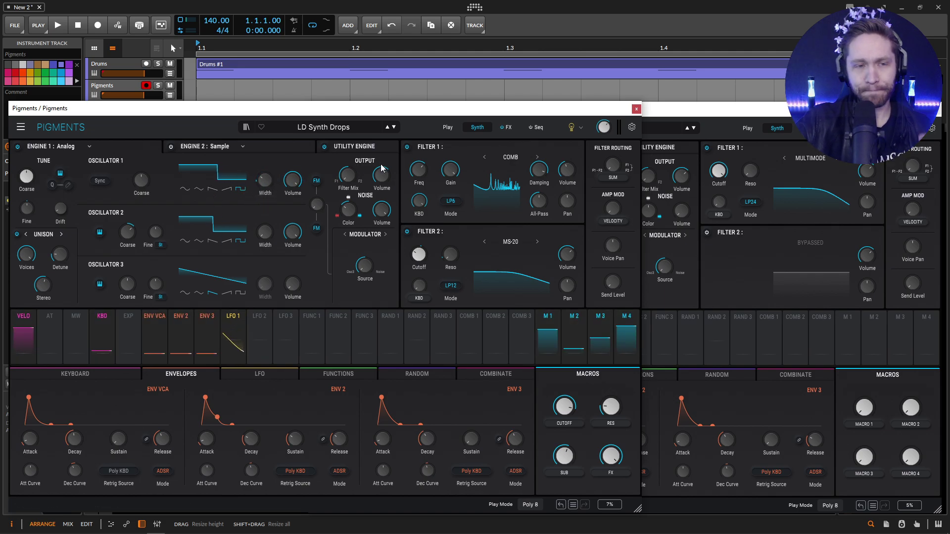
pyautogui.click(681, 115)
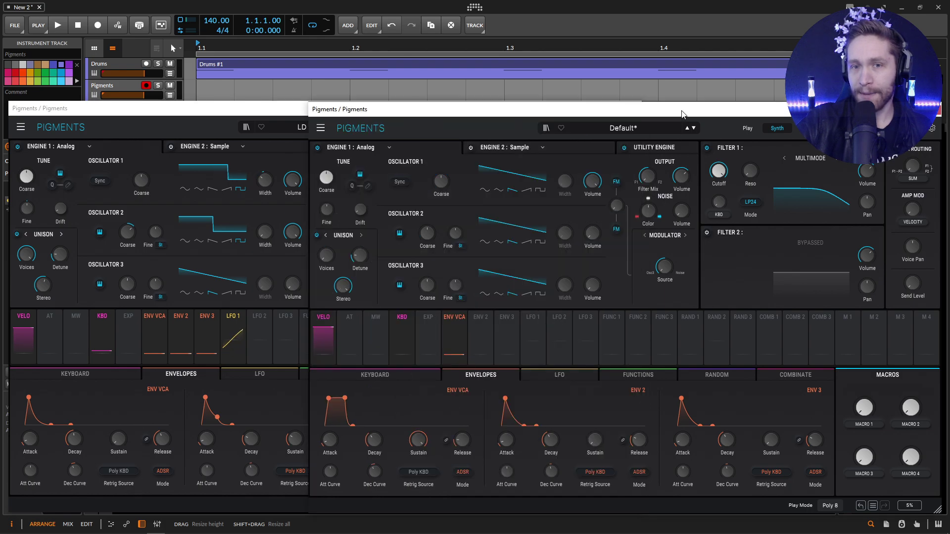
pyautogui.click(541, 193)
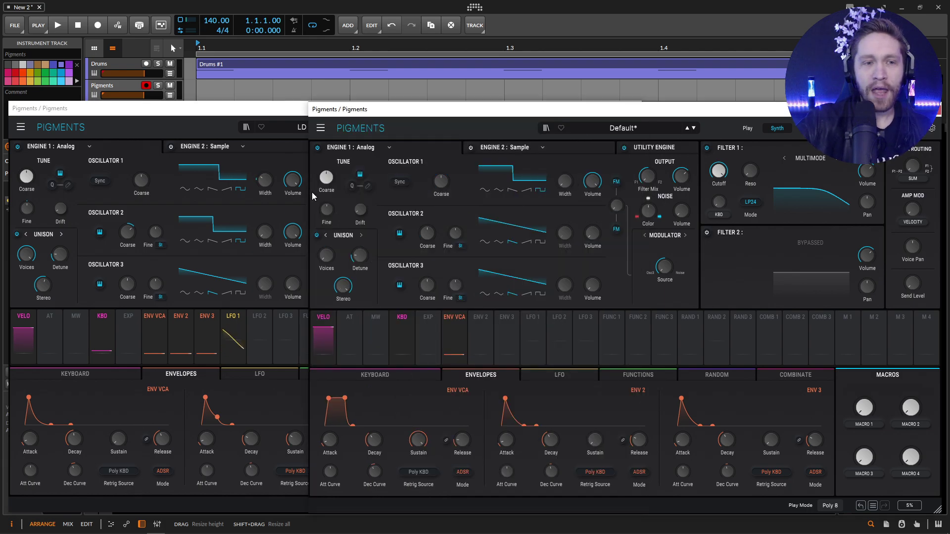
pyautogui.moveTo(265, 189)
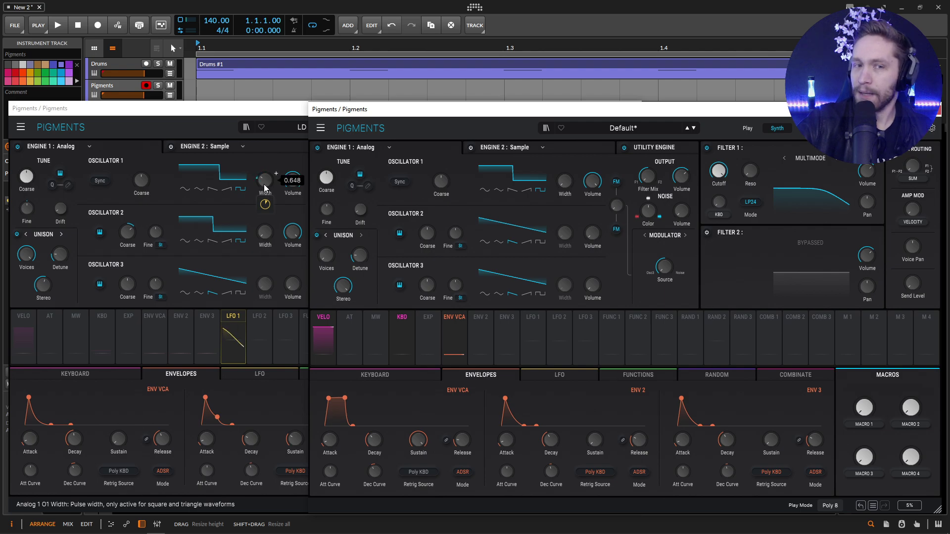
pyautogui.moveTo(565, 182)
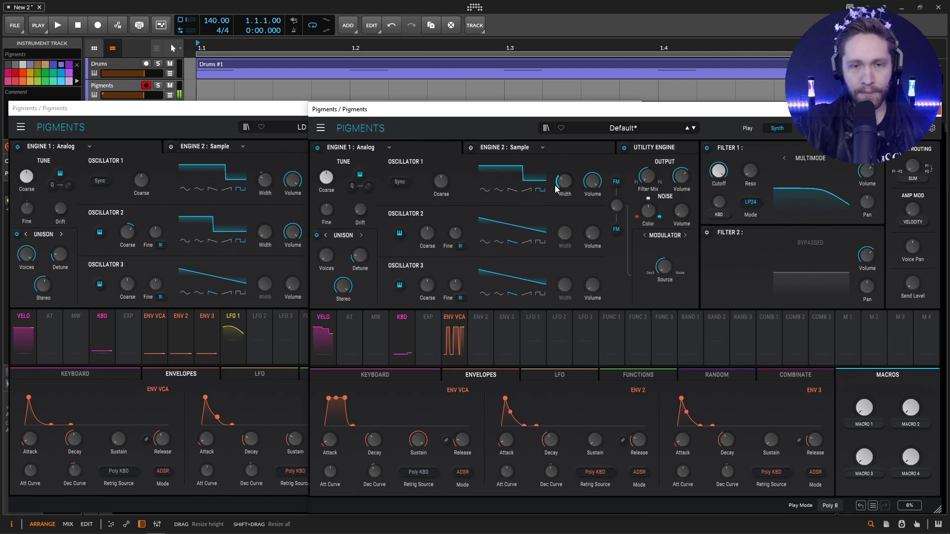
# Route LFO 1 to Oscillator 1's pulse width, as in the reference.
pyautogui.click(232, 336)
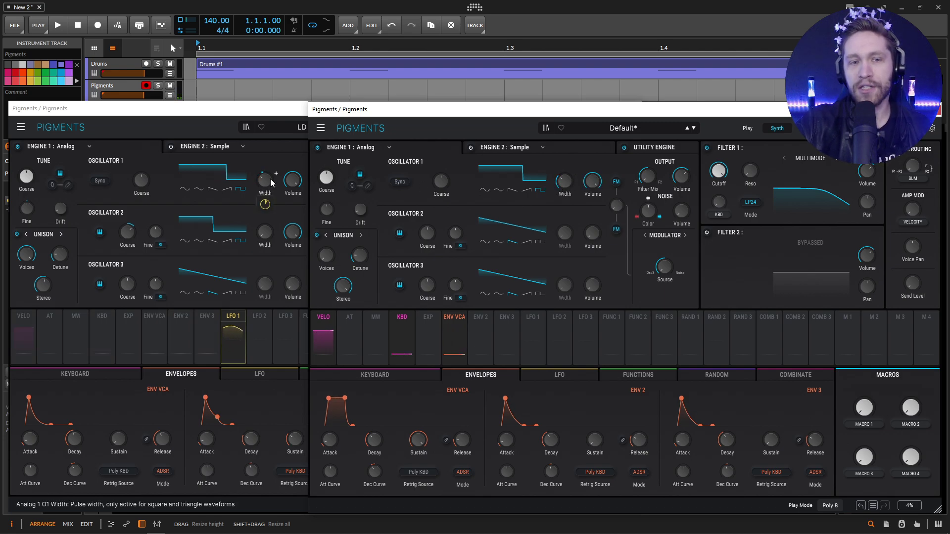
pyautogui.moveTo(265, 205); pyautogui.dragTo(265, 206)
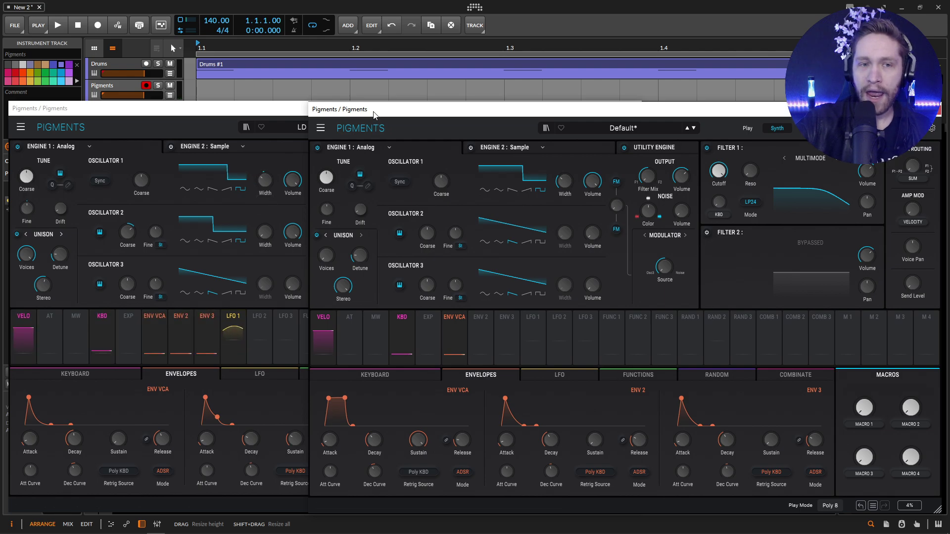
pyautogui.moveTo(377, 114); pyautogui.dragTo(381, 115)
pyautogui.moveTo(265, 205)
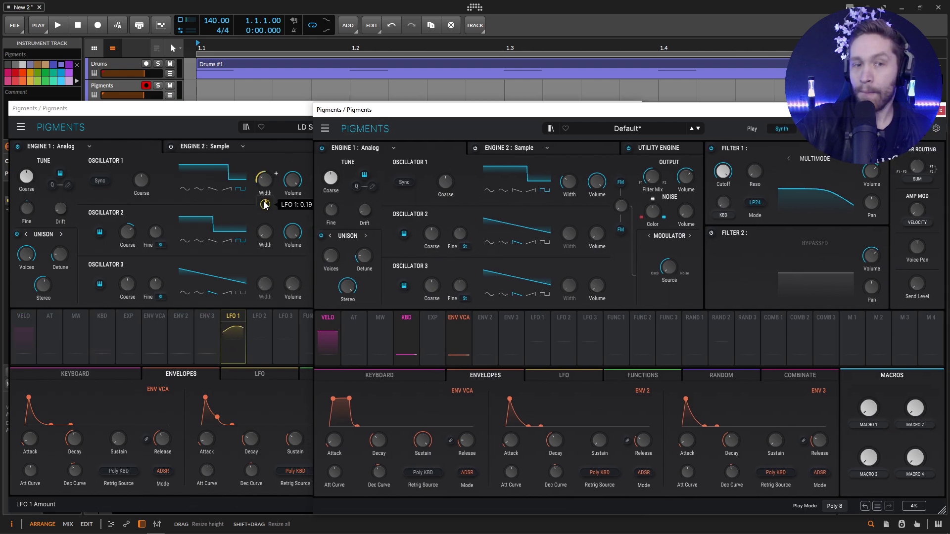
pyautogui.moveTo(537, 341); pyautogui.dragTo(569, 181)
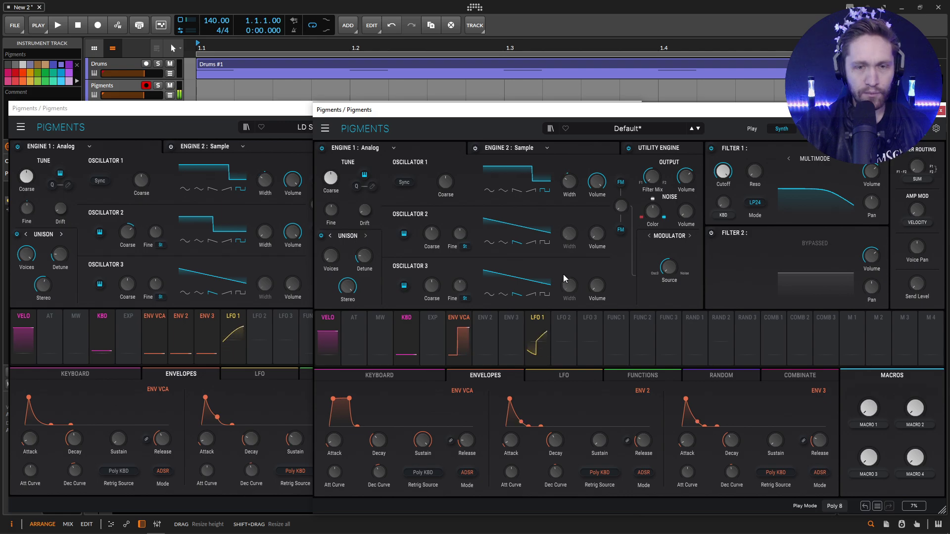
# Set LFO 1's Retrig Source to Free Running, matching the reference's LFO settings.
pyautogui.click(272, 362)
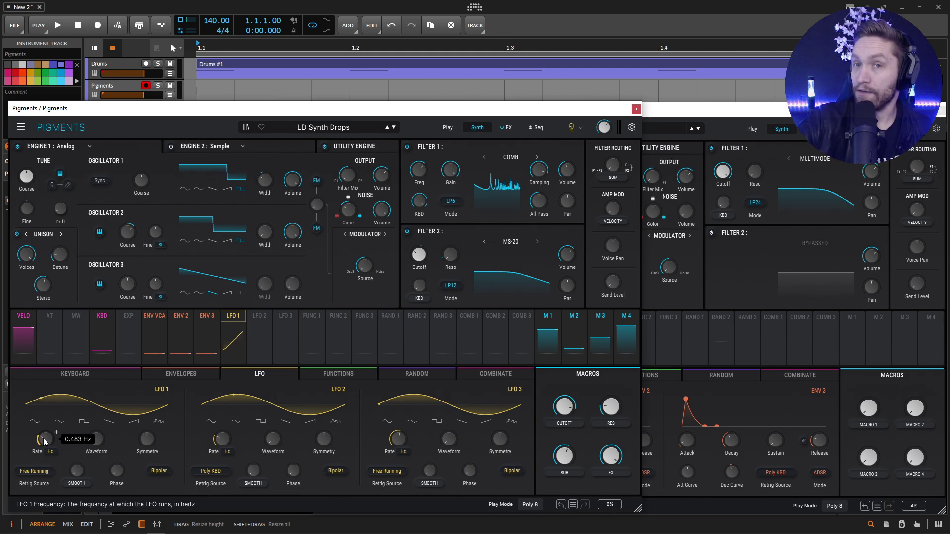
pyautogui.click(658, 341)
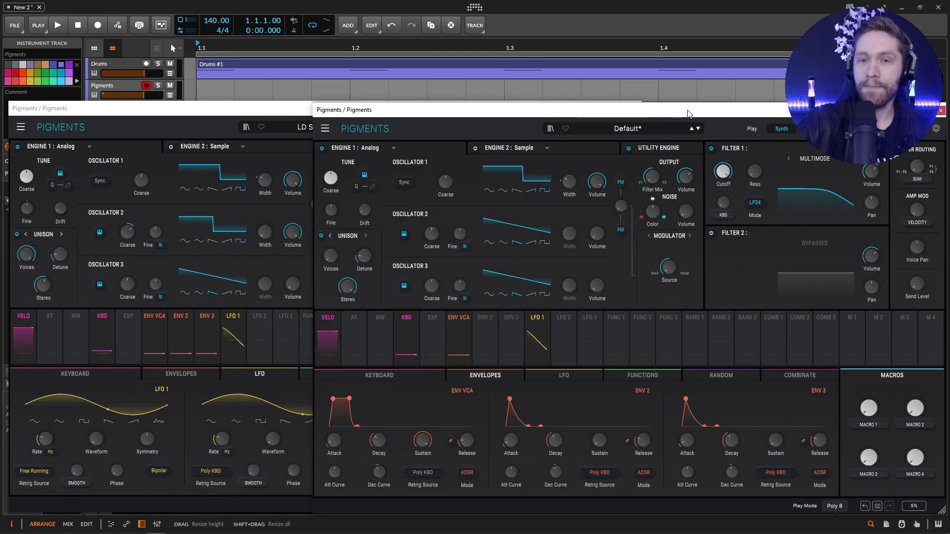
pyautogui.click(549, 376)
pyautogui.moveTo(360, 434)
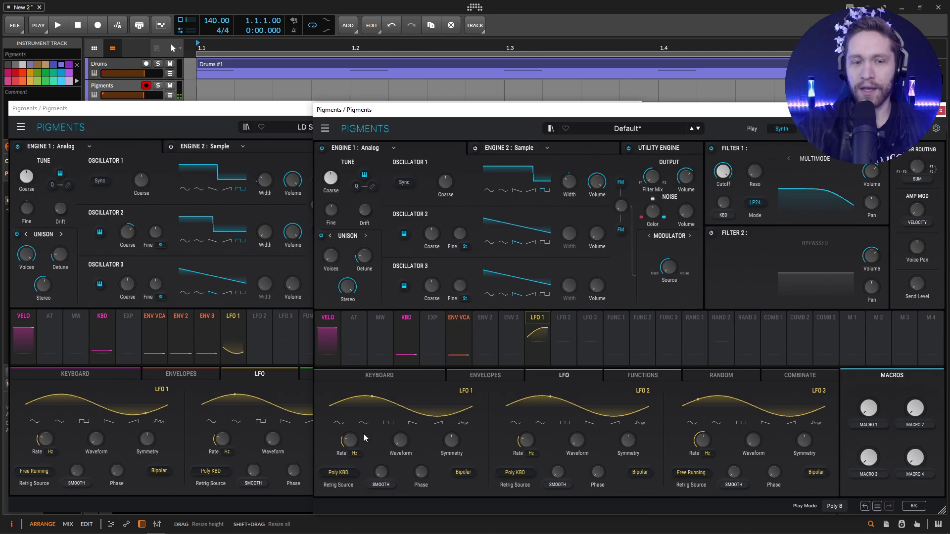
pyautogui.click(339, 473)
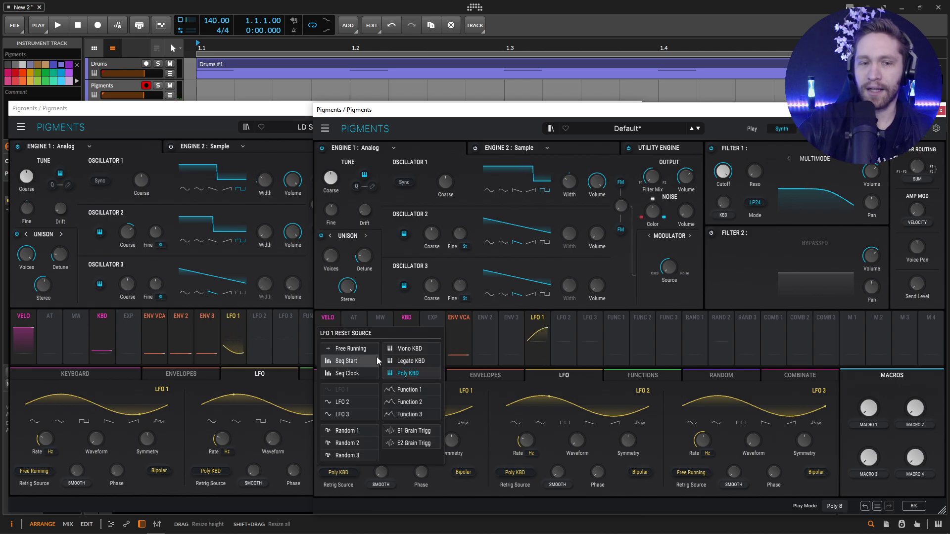
pyautogui.click(363, 349)
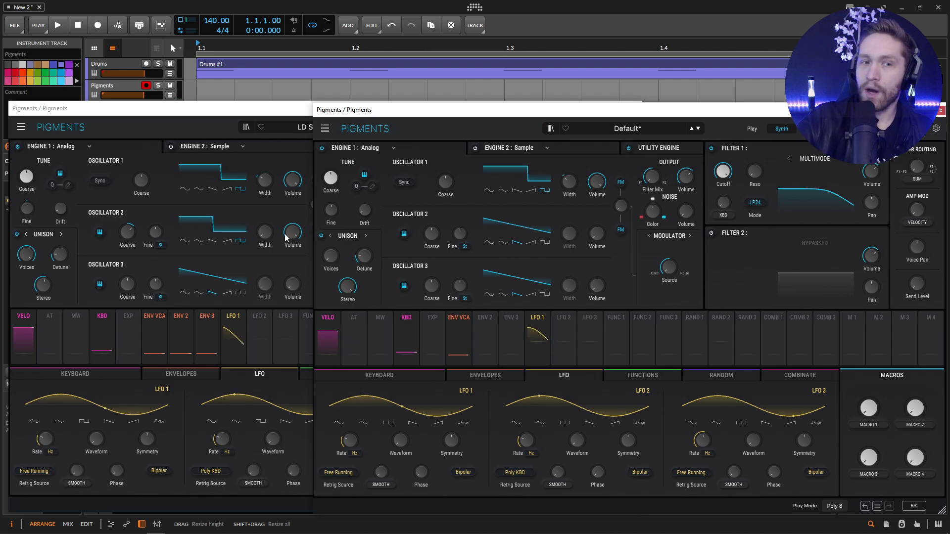
# Switch Oscillator 2 to a square wave and set unison stereo spread to about 55.6%.
pyautogui.click(544, 243)
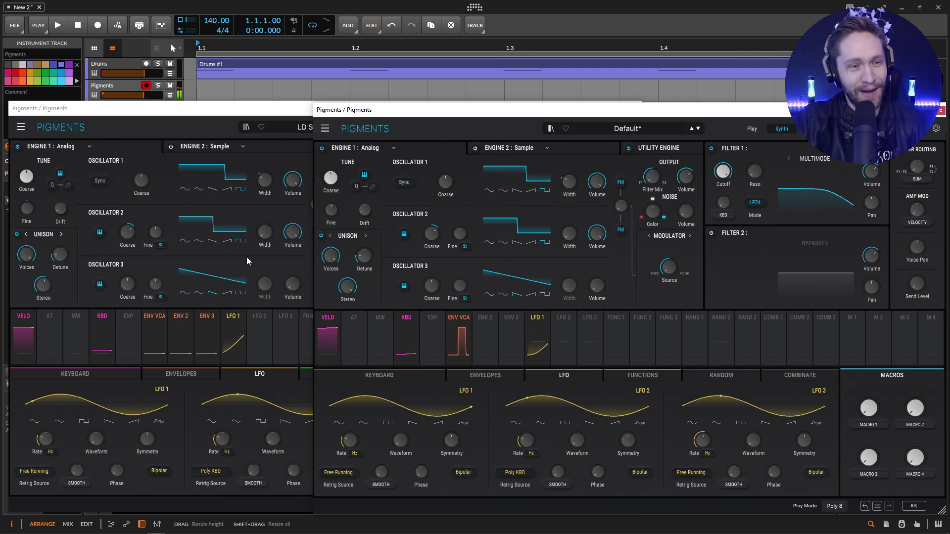
pyautogui.moveTo(60, 261)
pyautogui.moveTo(50, 287)
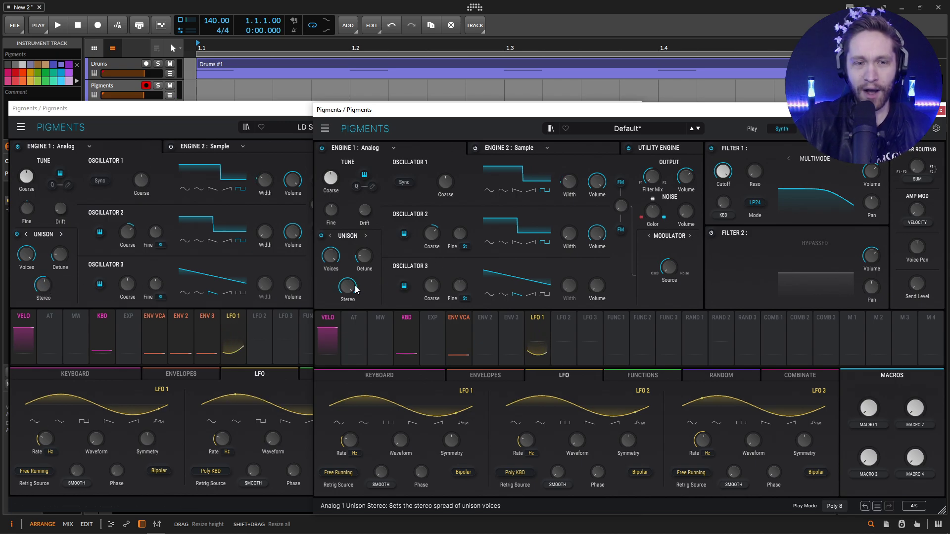
pyautogui.moveTo(359, 281)
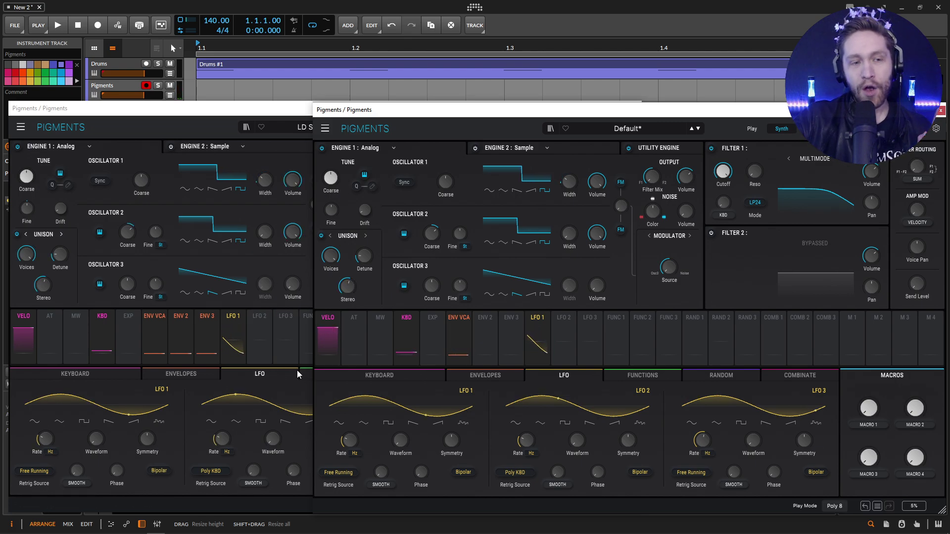
# Give the VCA envelope zero sustain and a 1.19 s decay, copying the reference.
pyautogui.click(176, 377)
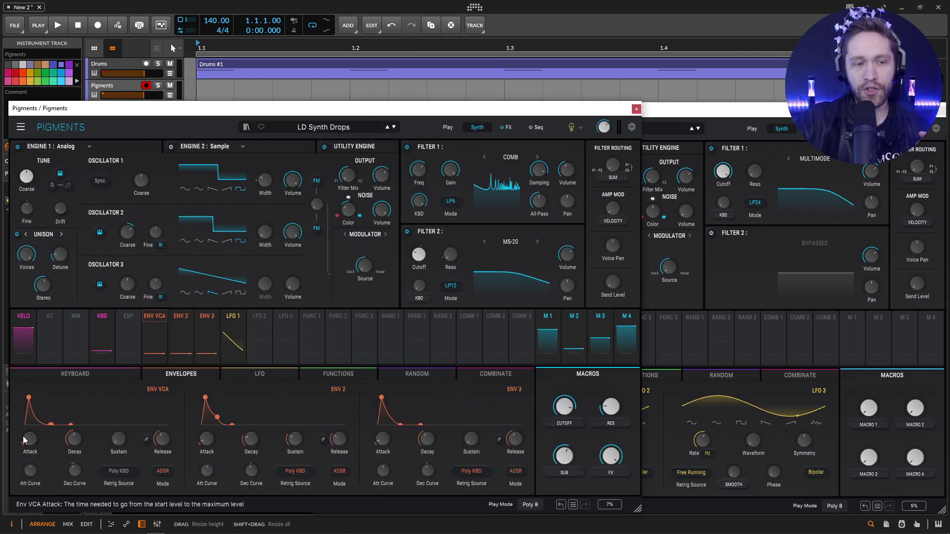
pyautogui.moveTo(27, 445)
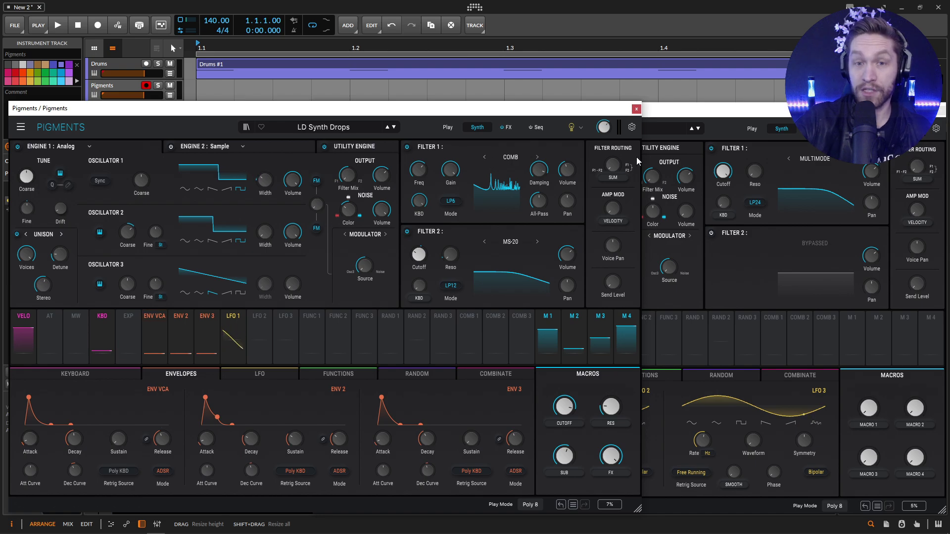
pyautogui.click(727, 116)
pyautogui.click(486, 375)
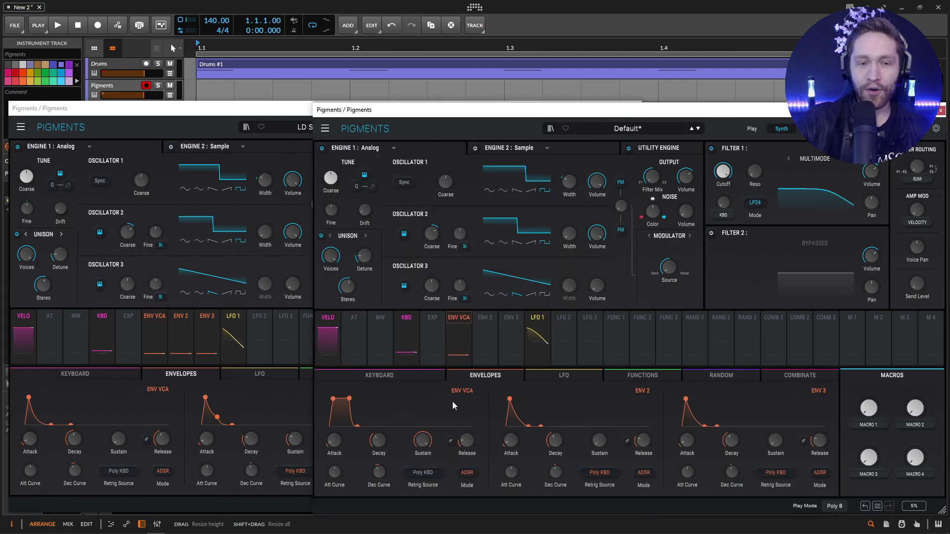
pyautogui.moveTo(422, 440); pyautogui.dragTo(424, 462)
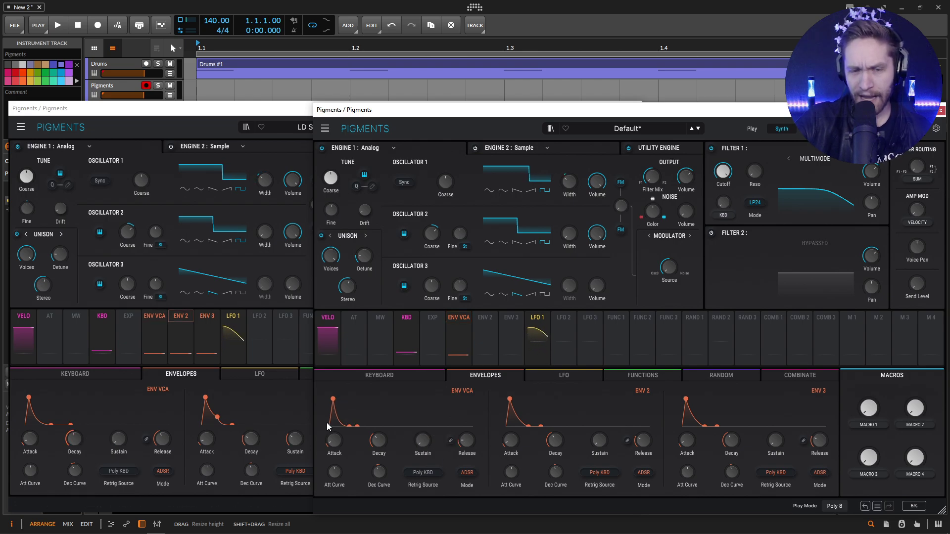
pyautogui.moveTo(379, 441); pyautogui.dragTo(379, 429)
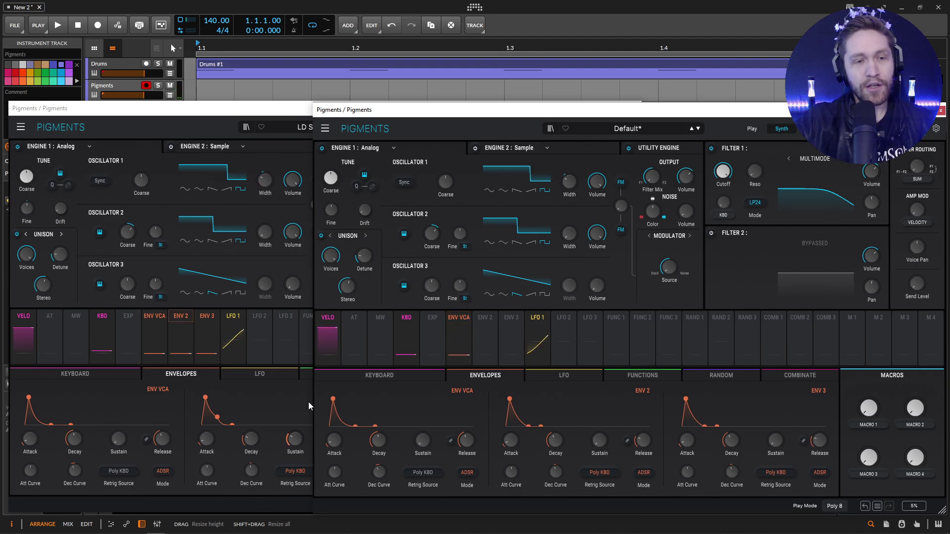
# Compare Default* with LD Synth Drops, leaving the reference's Comb and MS-20 filters showing.
pyautogui.click(271, 114)
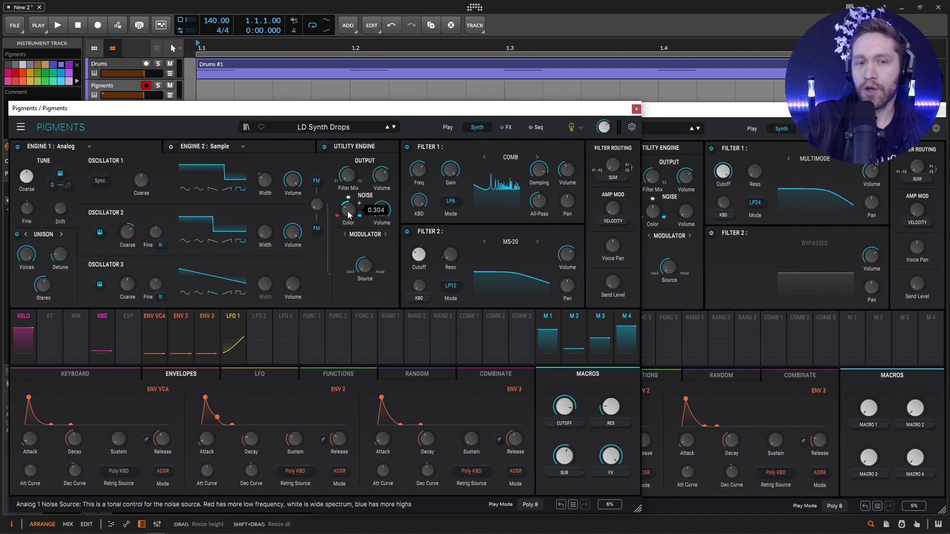
pyautogui.click(727, 118)
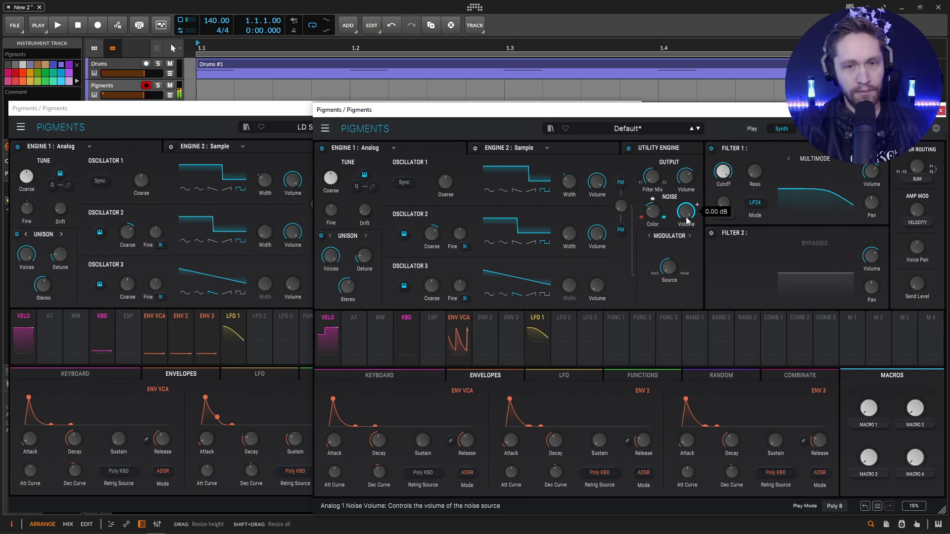
pyautogui.click(280, 116)
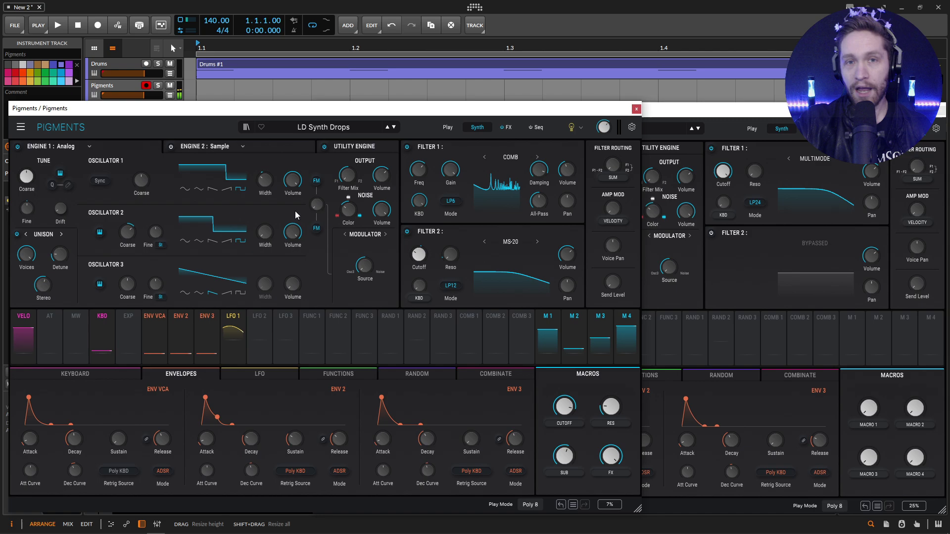
pyautogui.moveTo(384, 222)
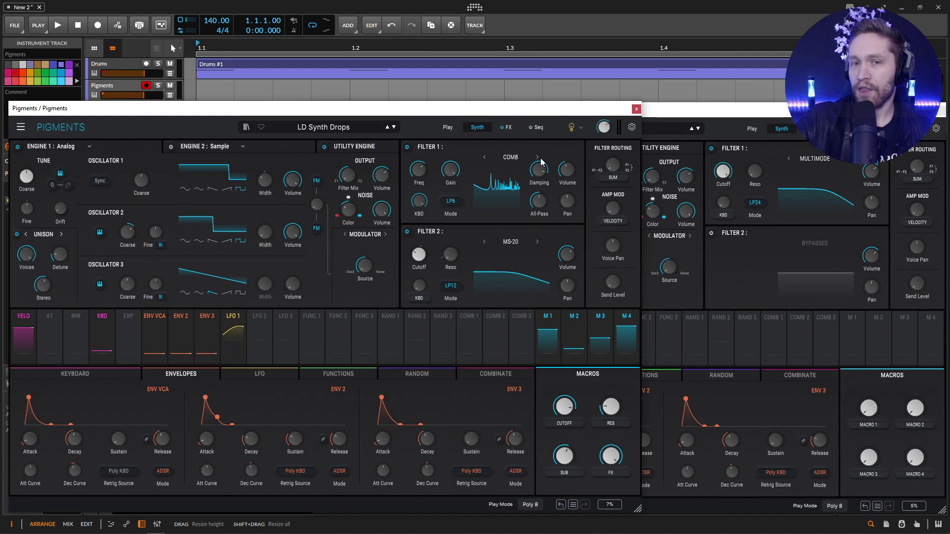
# Make the new patch's Filter 1 a Comb filter, checking the reference.
pyautogui.click(739, 119)
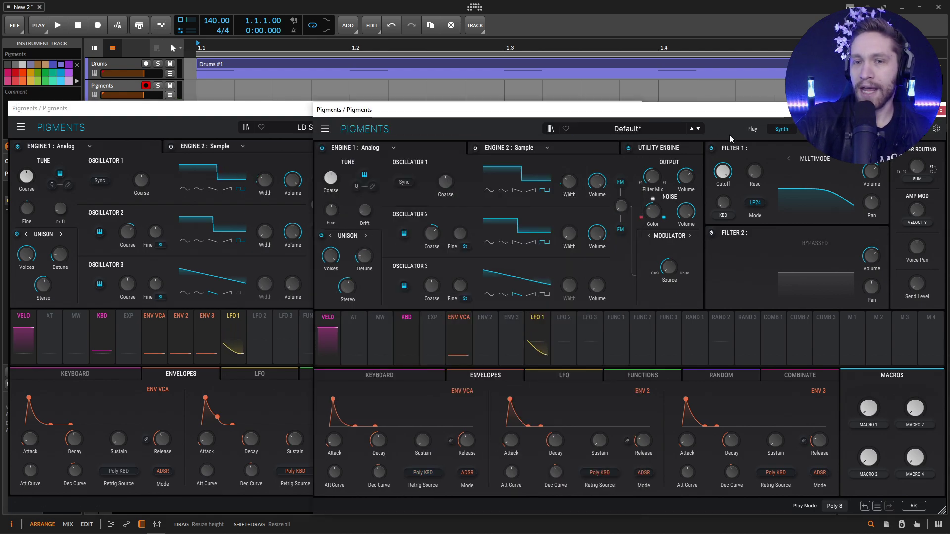
pyautogui.click(803, 158)
pyautogui.click(797, 272)
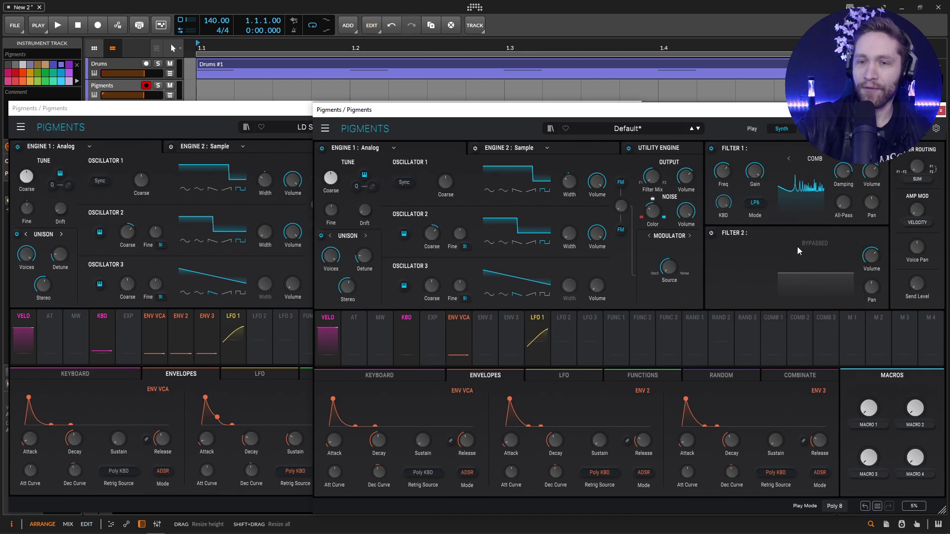
pyautogui.click(299, 109)
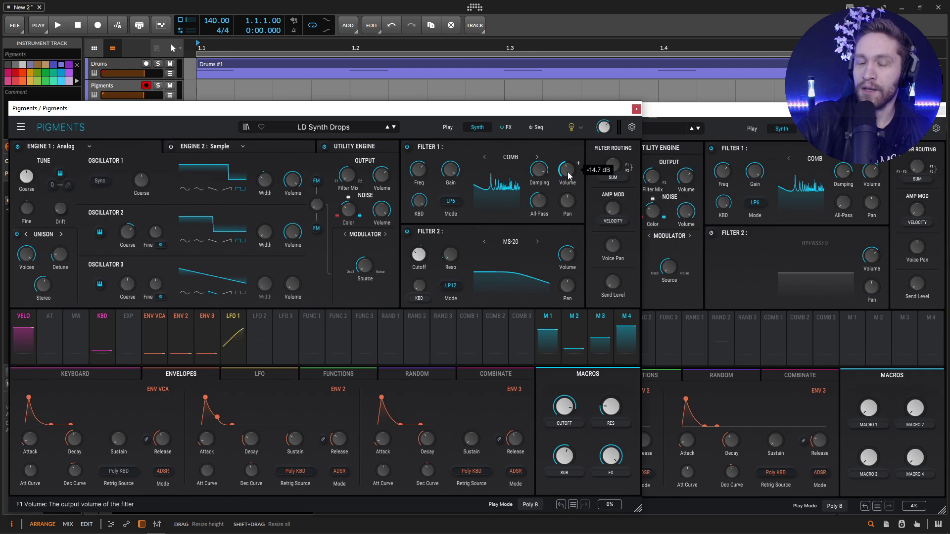
pyautogui.click(786, 141)
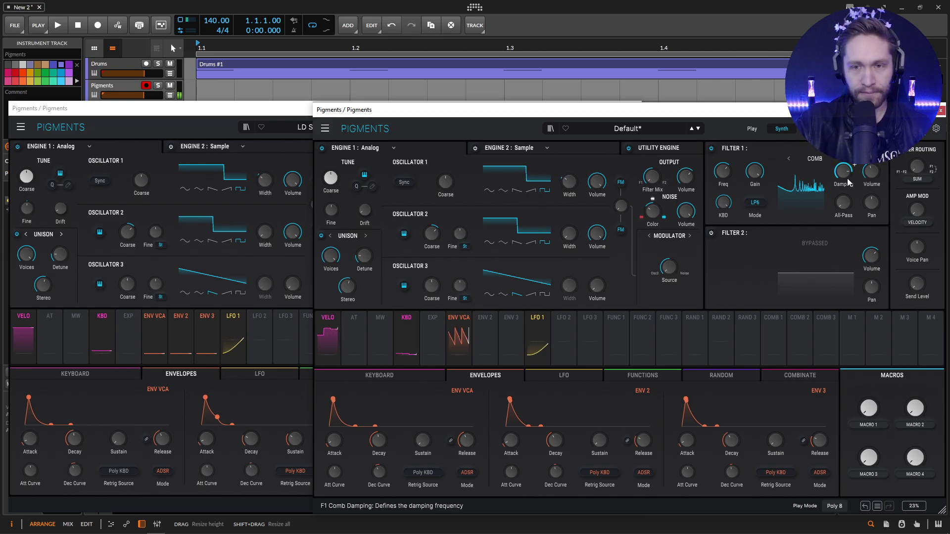
# Raise Filter 1's All-Pass to about 47.6 %, then compare with the reference.
pyautogui.click(264, 110)
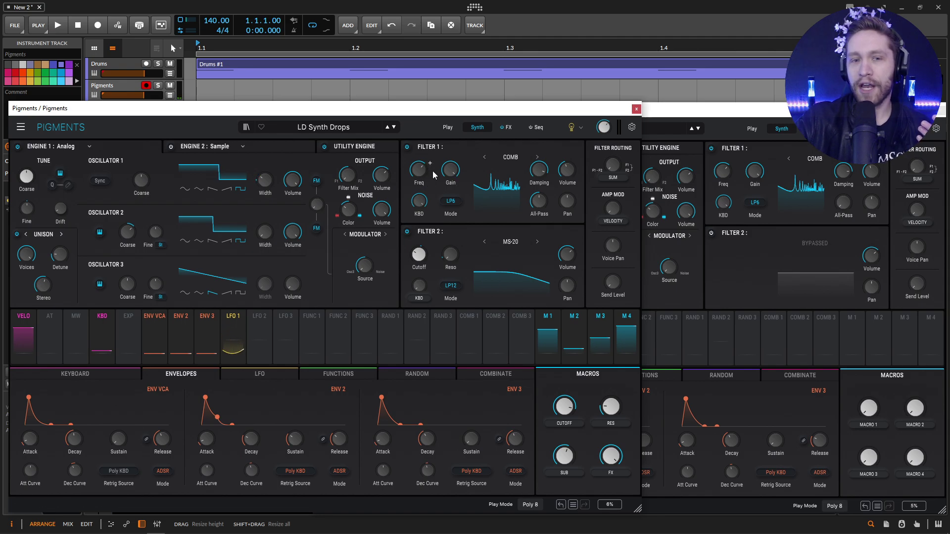
pyautogui.click(786, 111)
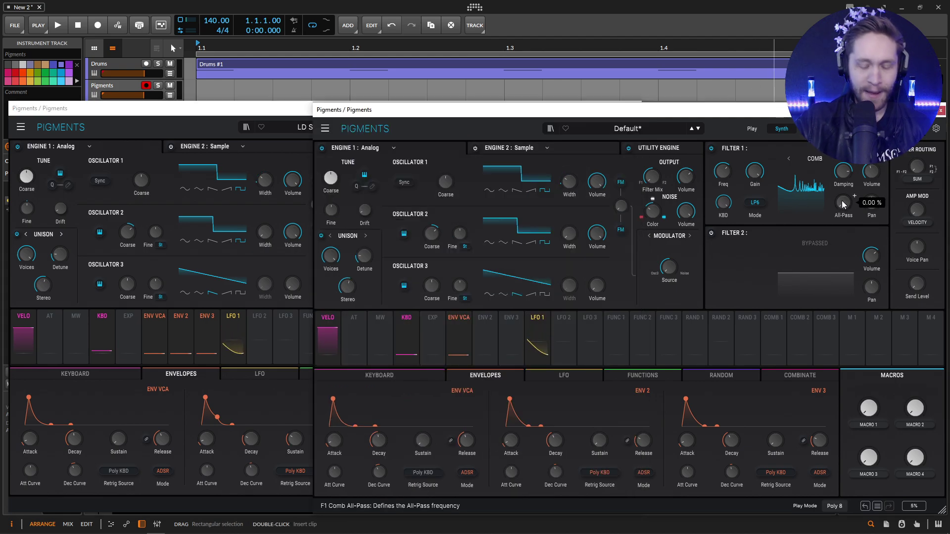
pyautogui.moveTo(839, 203); pyautogui.dragTo(839, 188)
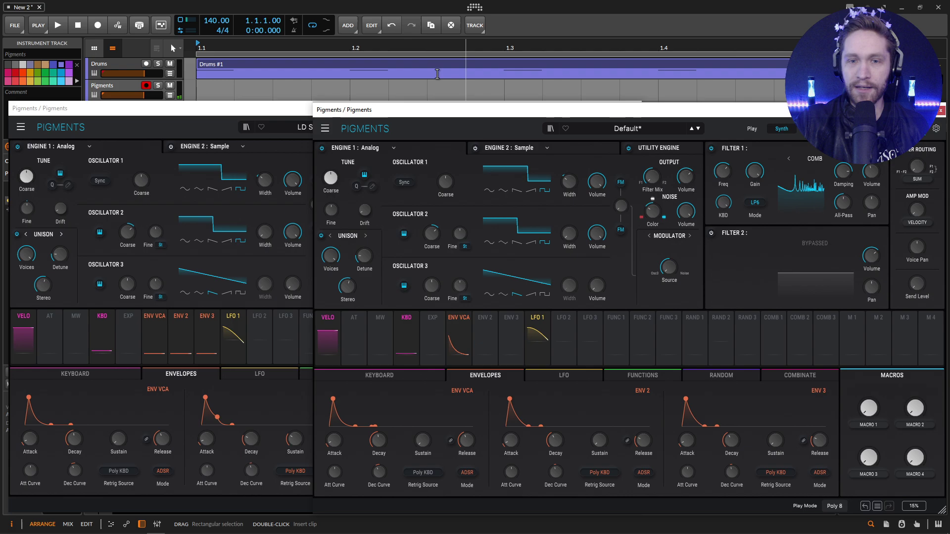
pyautogui.click(287, 112)
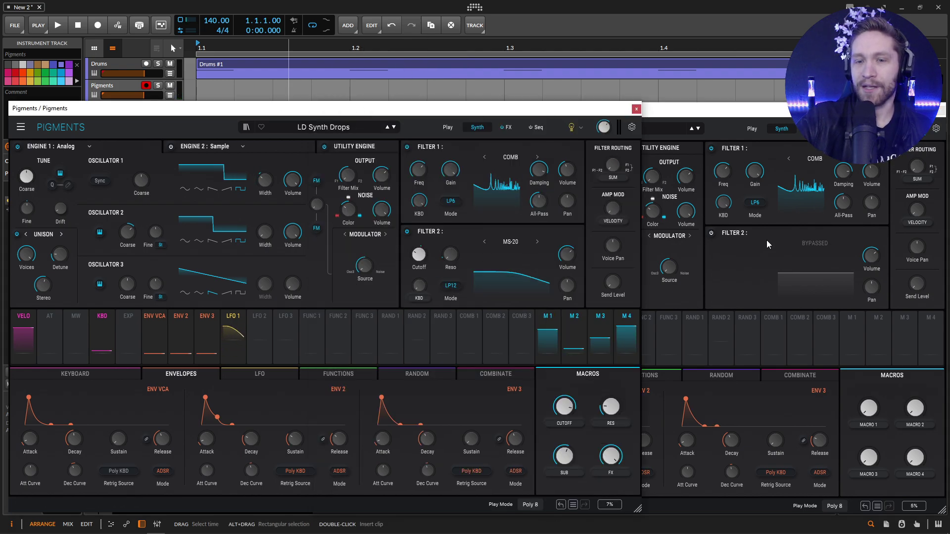
# Enable Filter 2 as an MS-20 filter with its cutoff near 127 Hz, per the reference.
pyautogui.click(775, 118)
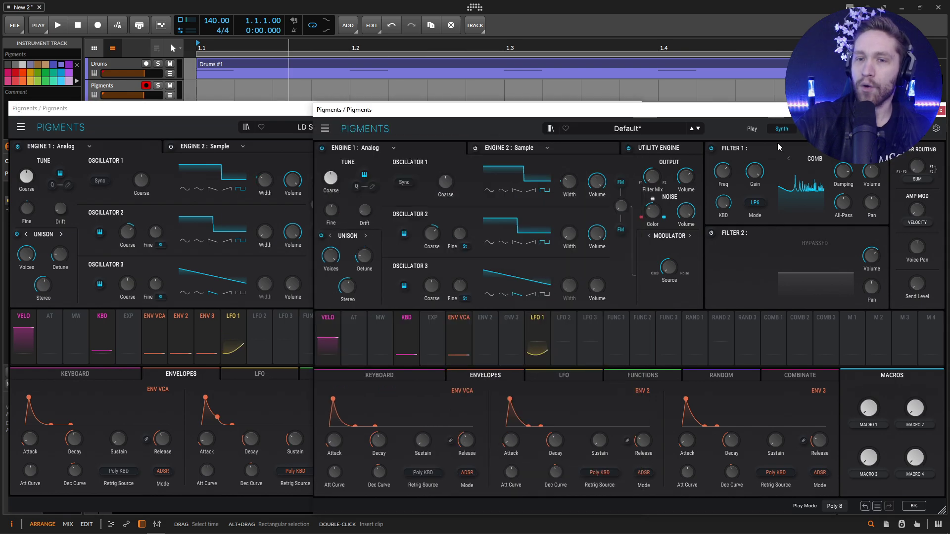
pyautogui.click(722, 238)
pyautogui.click(815, 242)
pyautogui.click(797, 283)
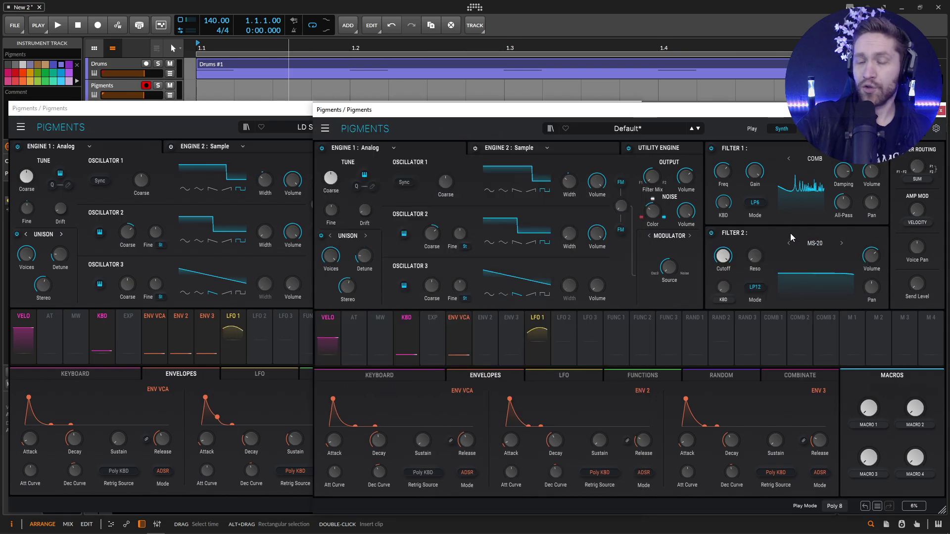
pyautogui.click(191, 107)
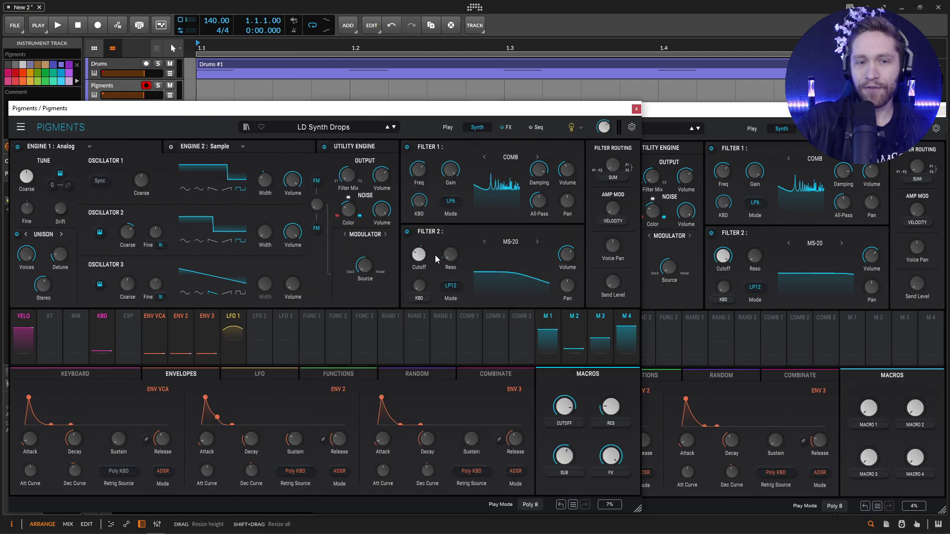
pyautogui.moveTo(419, 262)
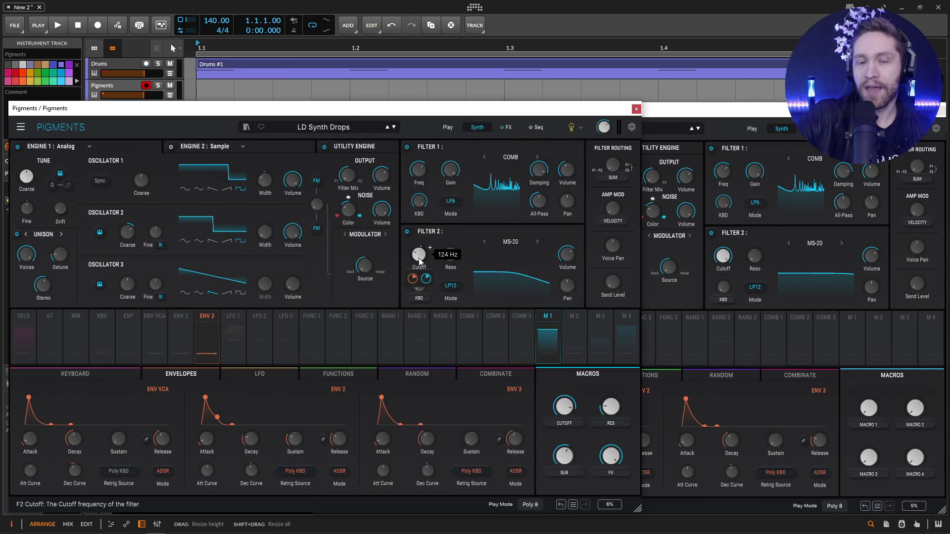
pyautogui.click(722, 263)
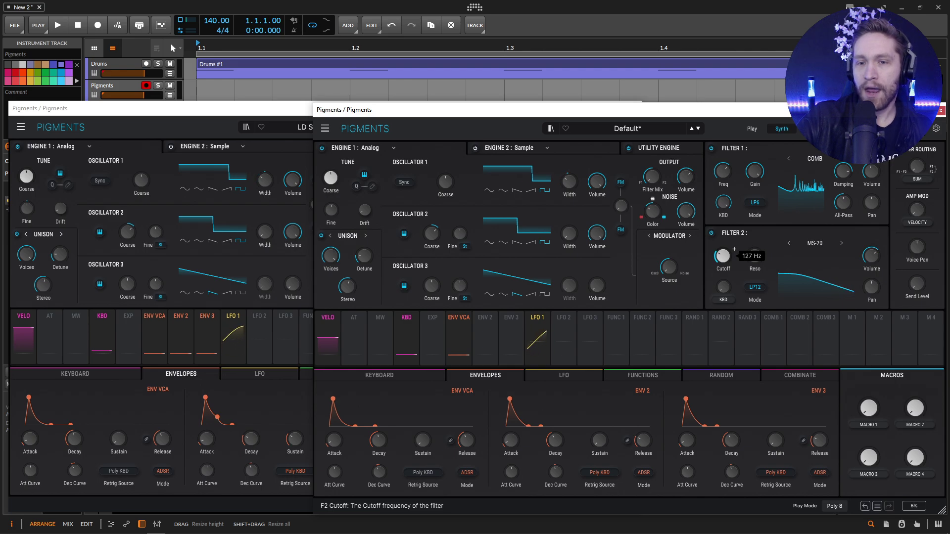
pyautogui.click(299, 110)
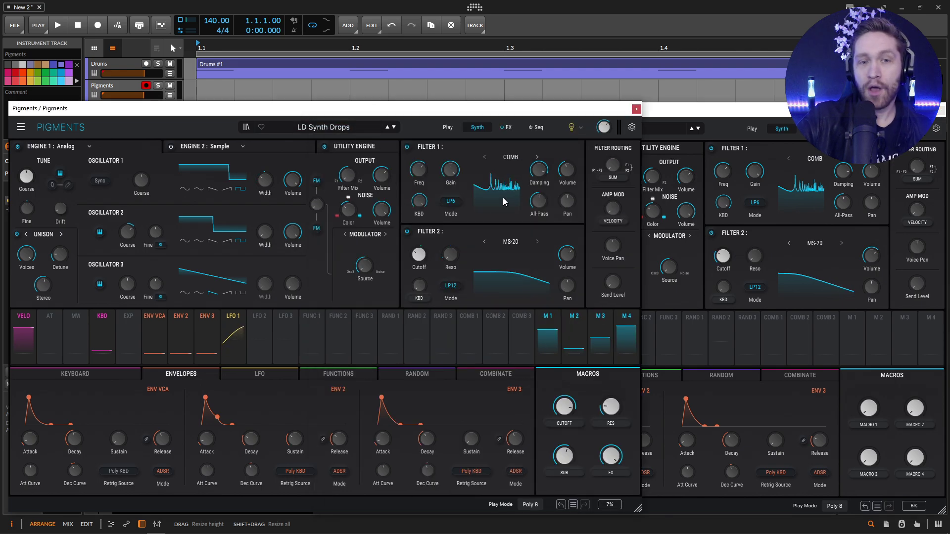
pyautogui.moveTo(409, 280)
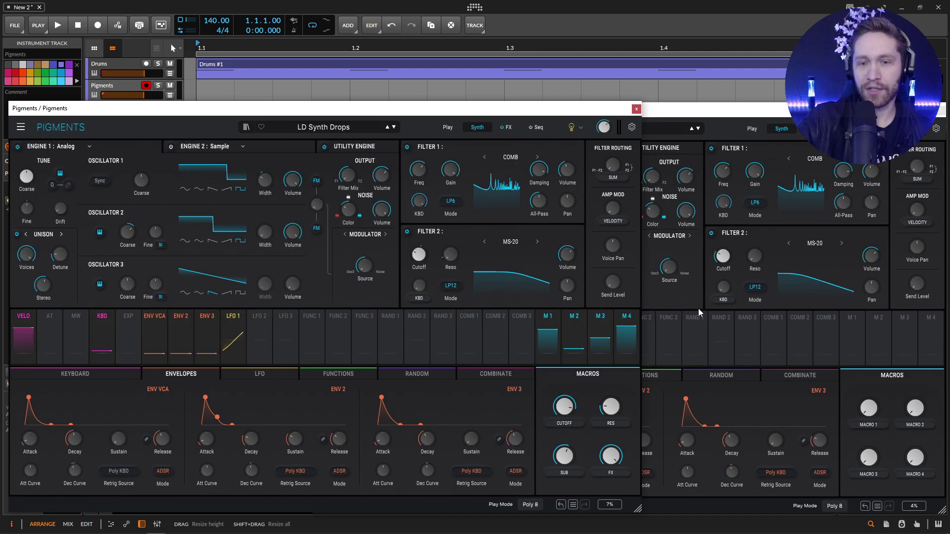
pyautogui.click(706, 377)
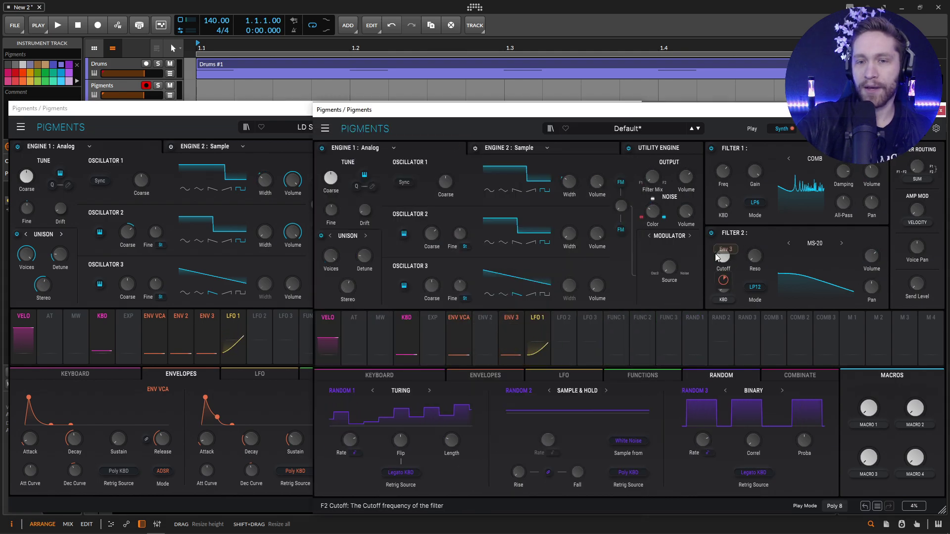
# Set Env 3's modulation of Filter 2 cutoff to 0.39.
pyautogui.click(283, 113)
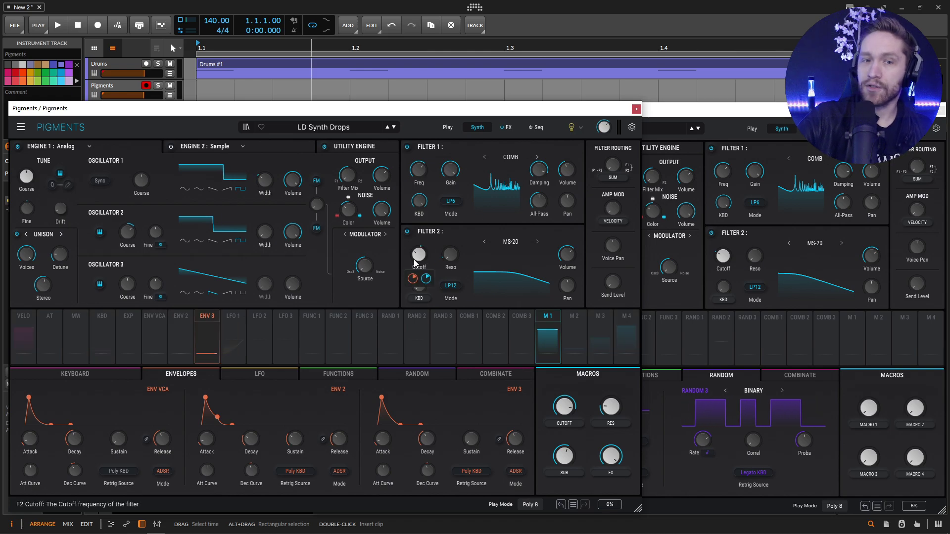
pyautogui.click(728, 263)
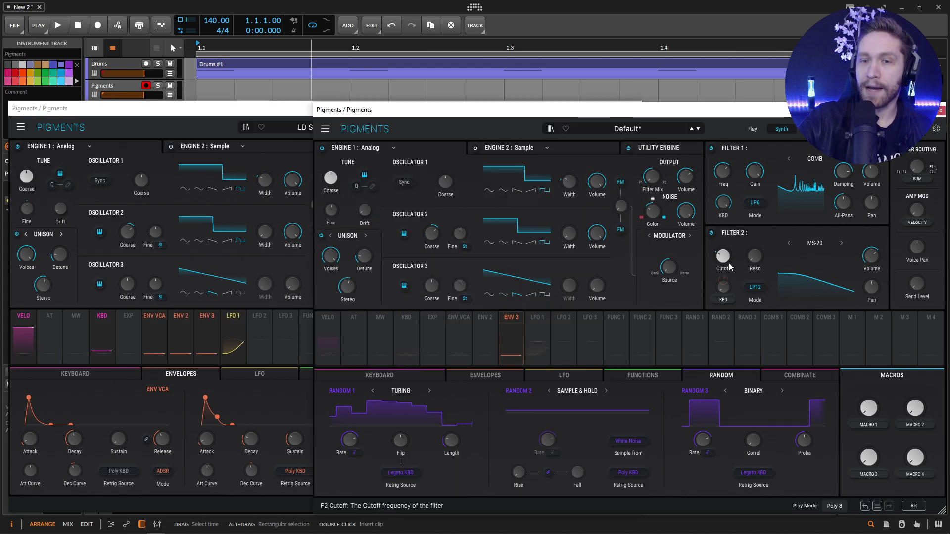
pyautogui.moveTo(723, 280); pyautogui.dragTo(723, 275)
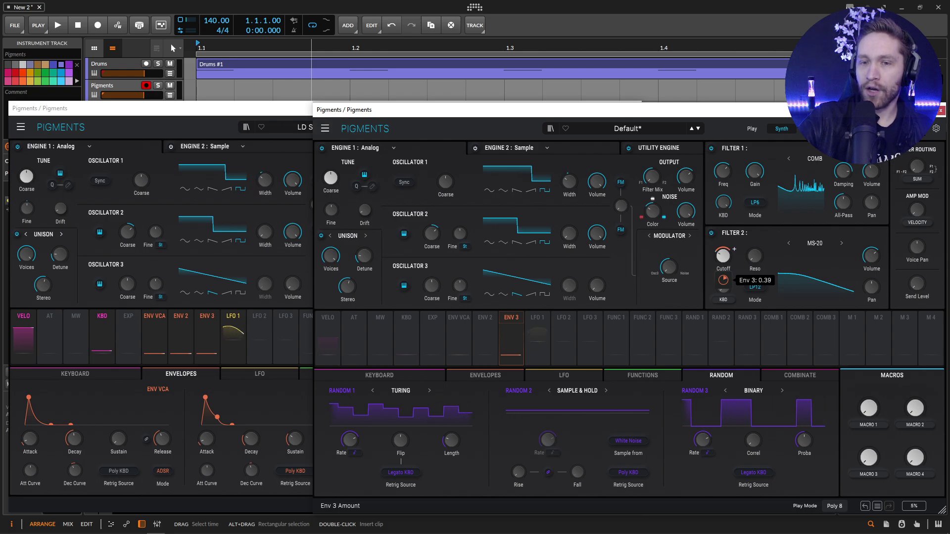
# Lengthen Env 3's release to about 583 ms after checking the reference's Env 3.
pyautogui.click(503, 376)
pyautogui.click(305, 199)
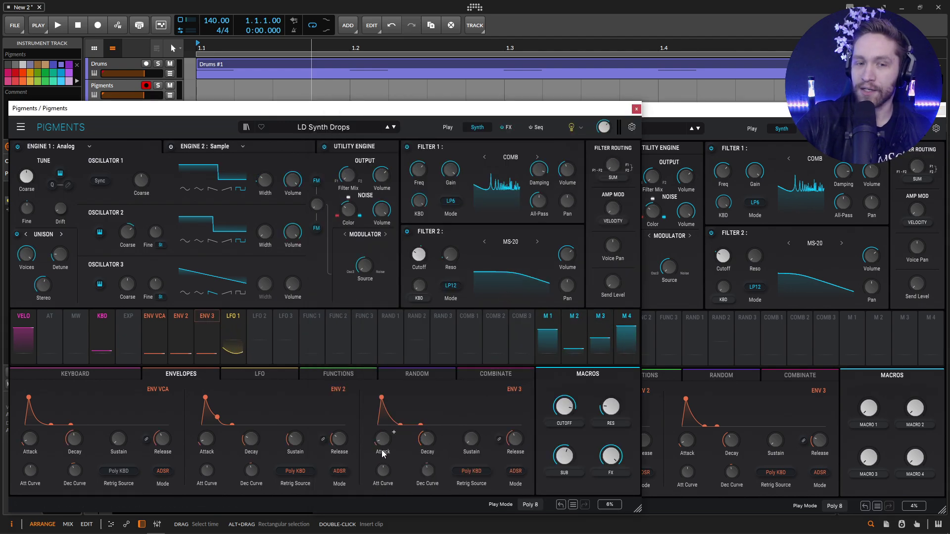
pyautogui.moveTo(424, 441)
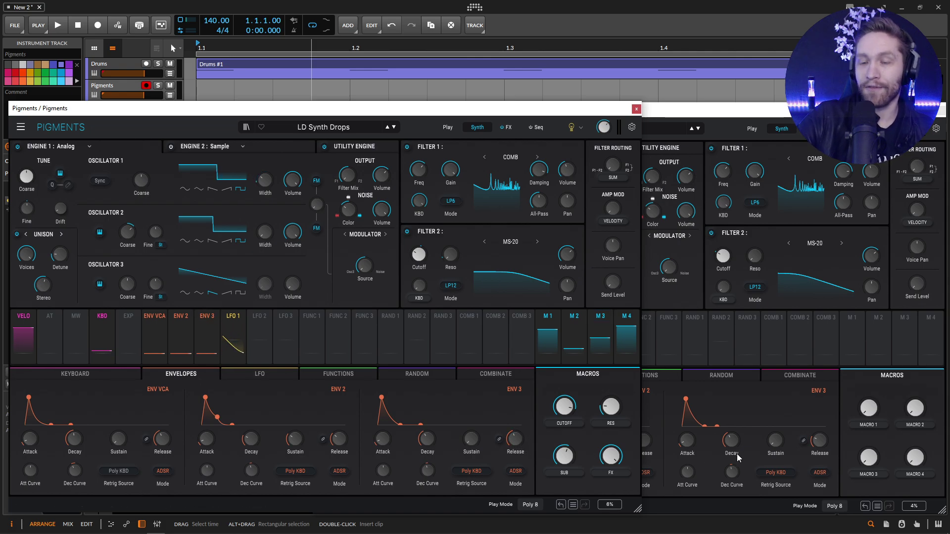
pyautogui.click(819, 446)
pyautogui.moveTo(818, 441); pyautogui.dragTo(819, 420)
pyautogui.scroll(-5, 830, 433)
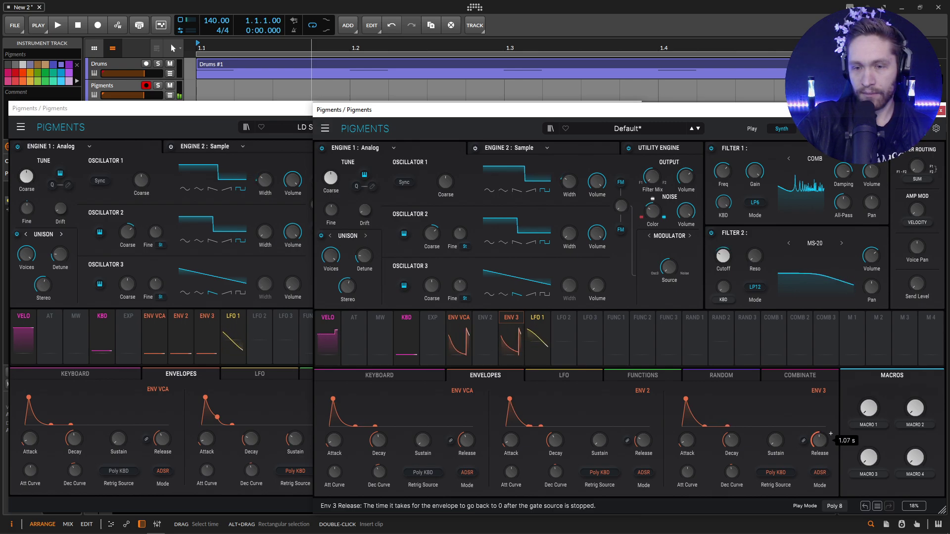
pyautogui.scroll(1, 831, 433)
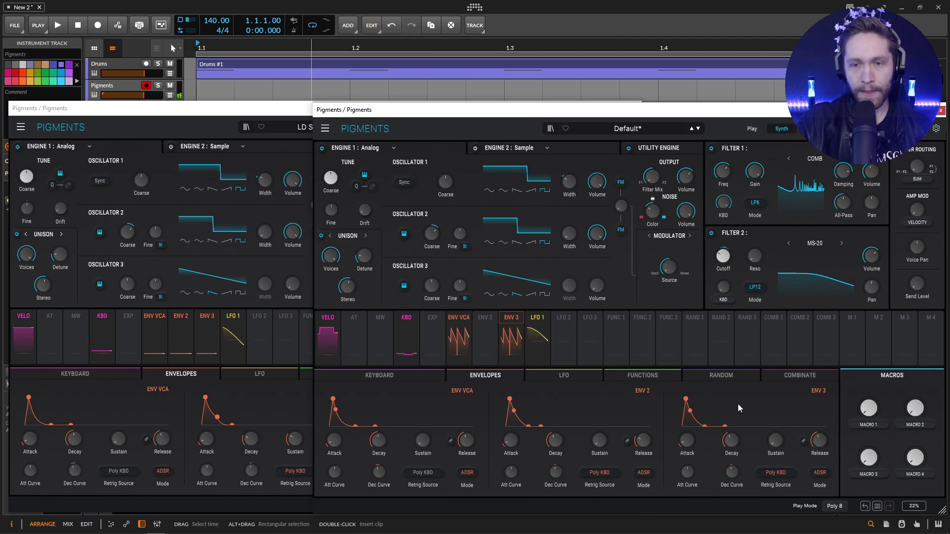
# Raise Macro 1 to full and rename it CUTOFF.
pyautogui.click(516, 197)
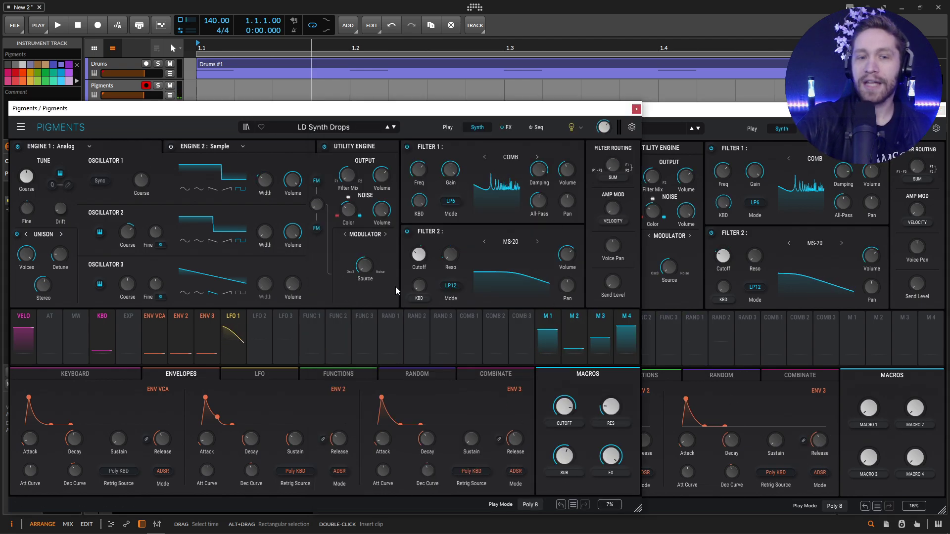
pyautogui.moveTo(418, 254)
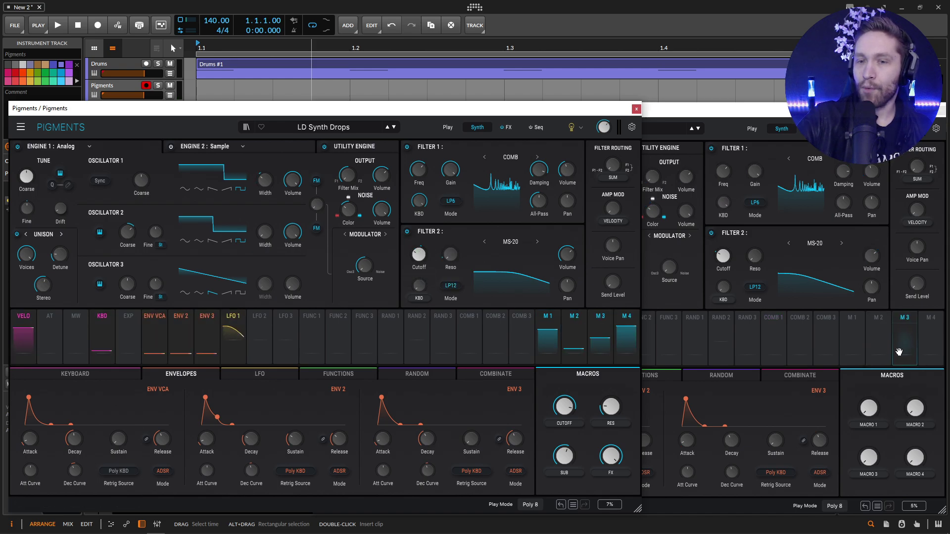
pyautogui.click(727, 262)
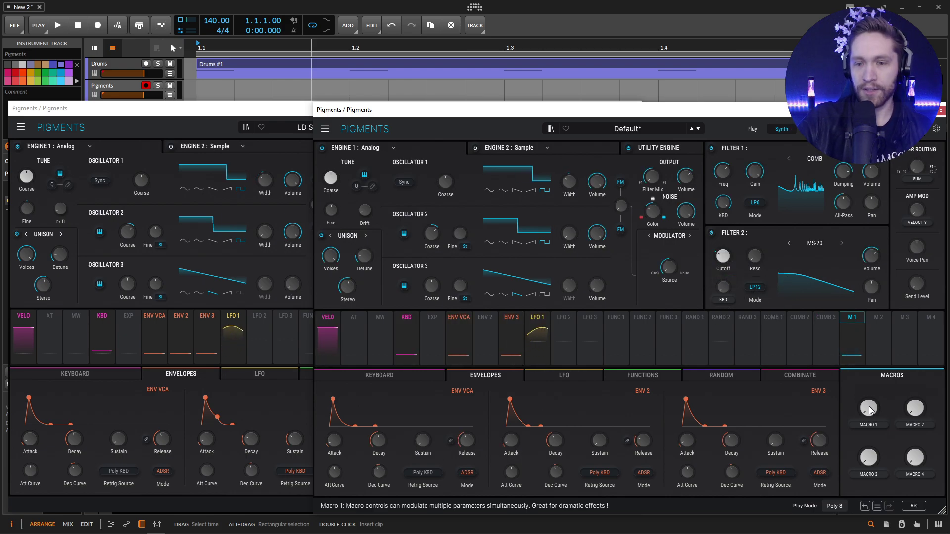
pyautogui.moveTo(868, 408); pyautogui.dragTo(868, 385)
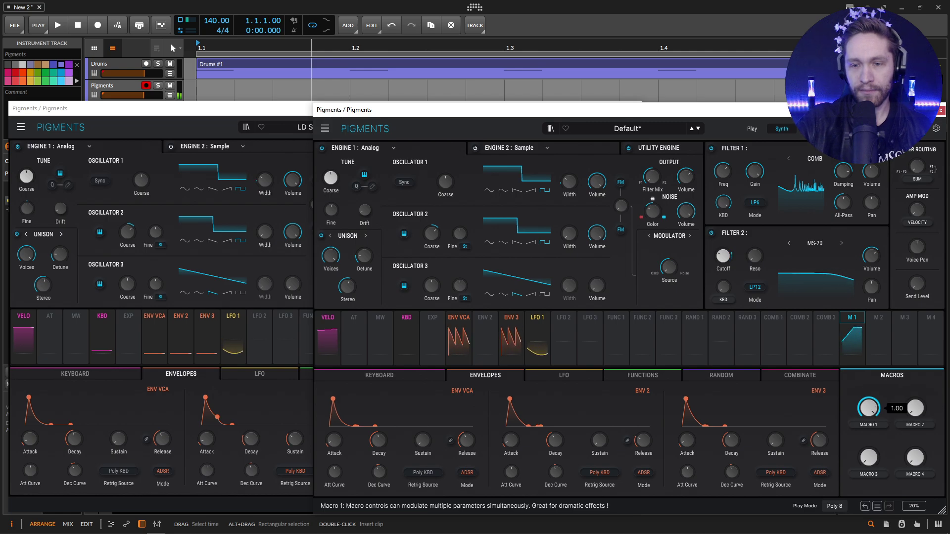
pyautogui.doubleClick(871, 426)
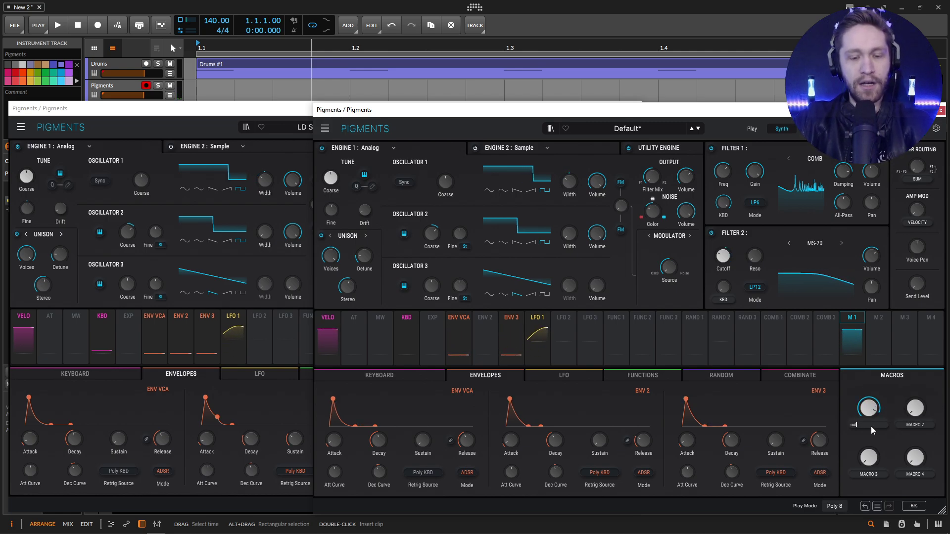
pyautogui.write('cutoff')
pyautogui.press('Return')
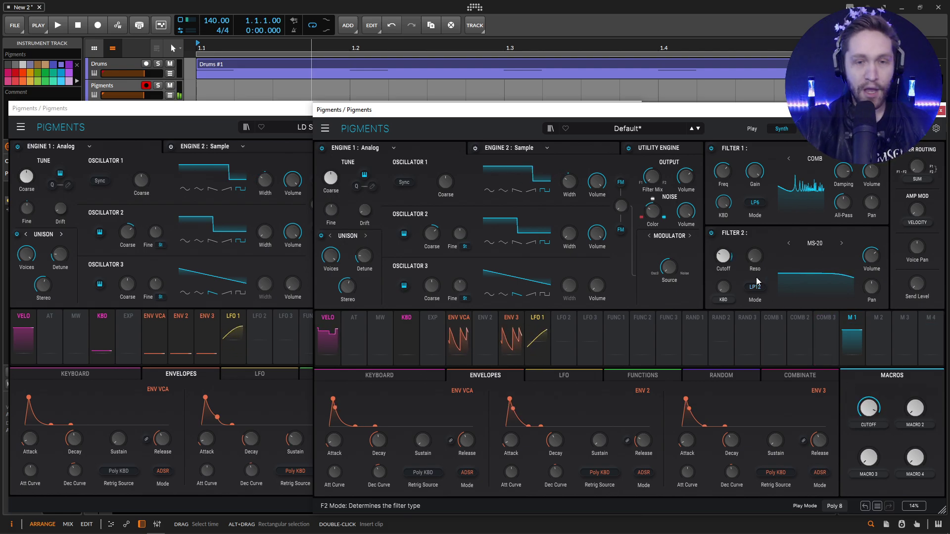
# Assign Macro 2 to Filter 2 resonance with a 0.52 amount, comparing with the reference.
pyautogui.click(237, 109)
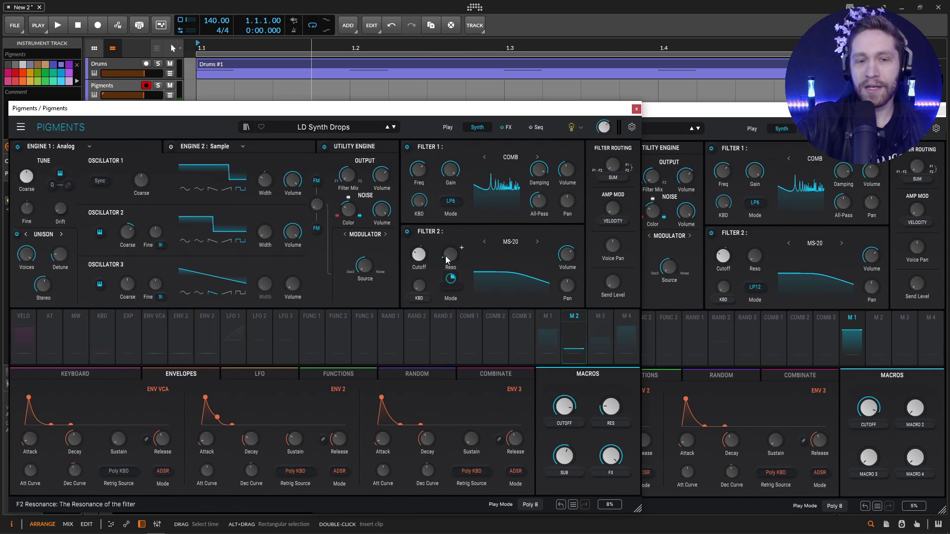
pyautogui.click(873, 353)
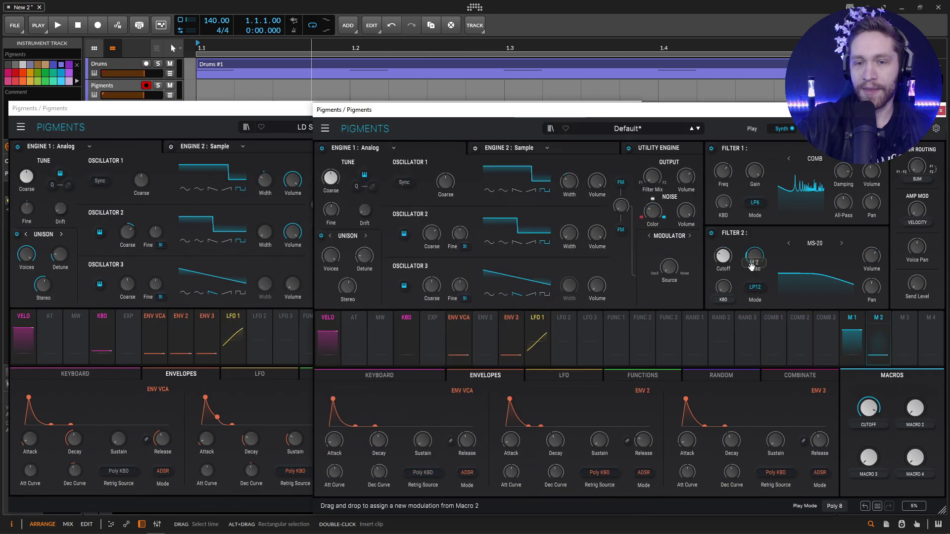
pyautogui.click(429, 232)
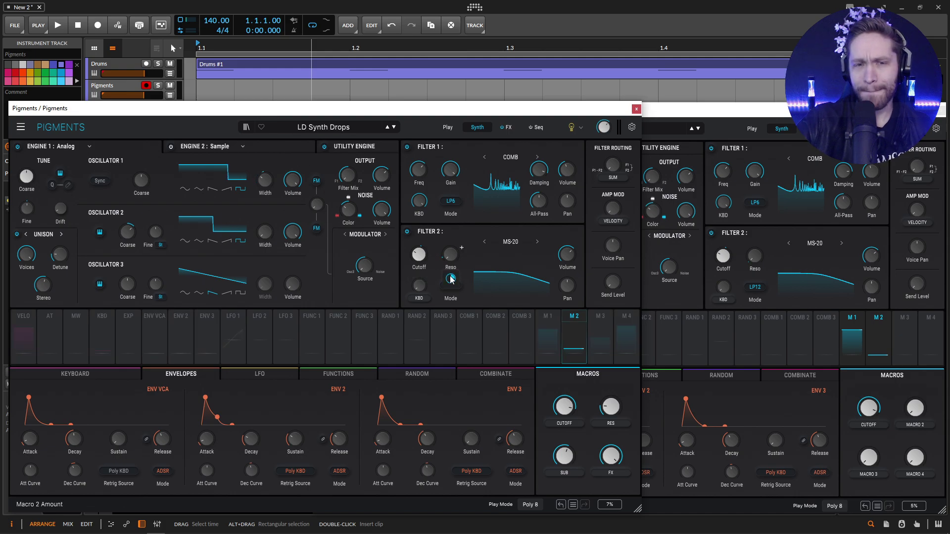
pyautogui.click(756, 280)
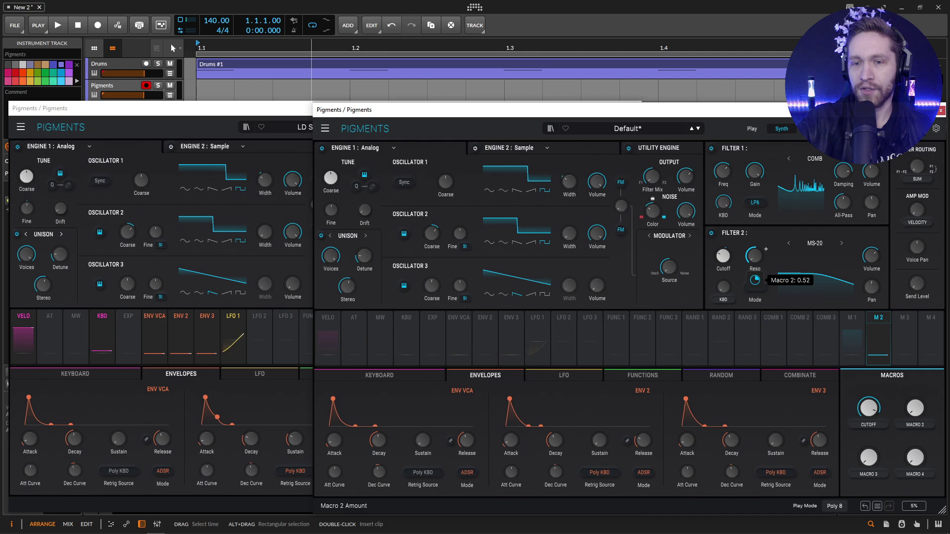
pyautogui.click(290, 128)
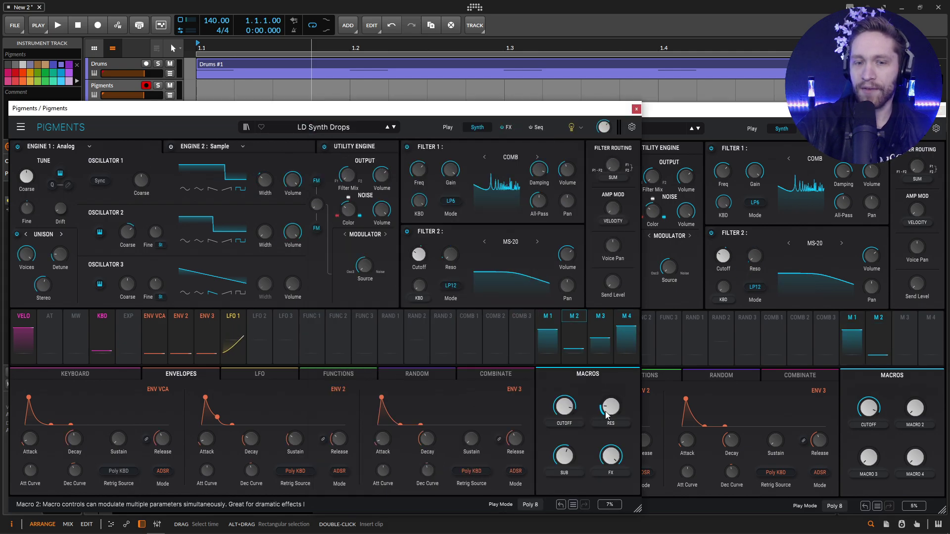
pyautogui.click(868, 408)
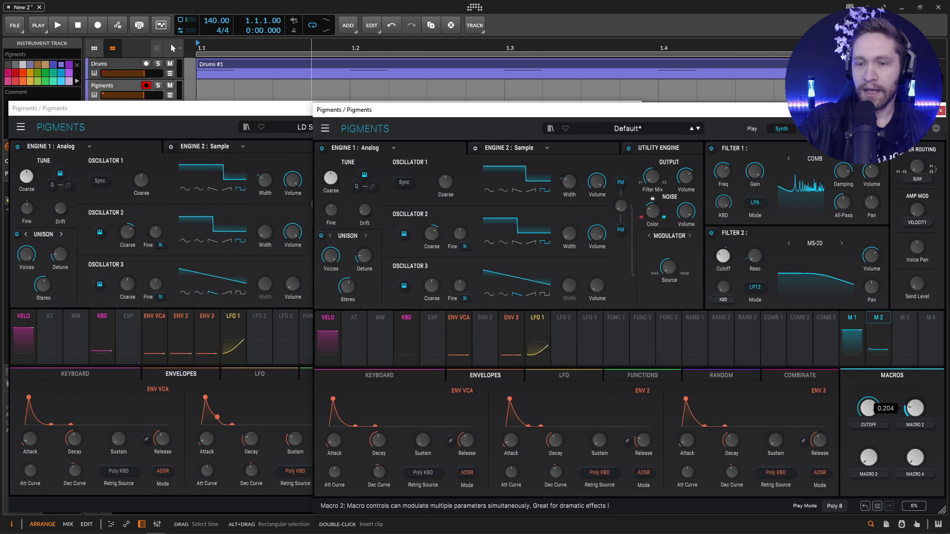
pyautogui.click(286, 131)
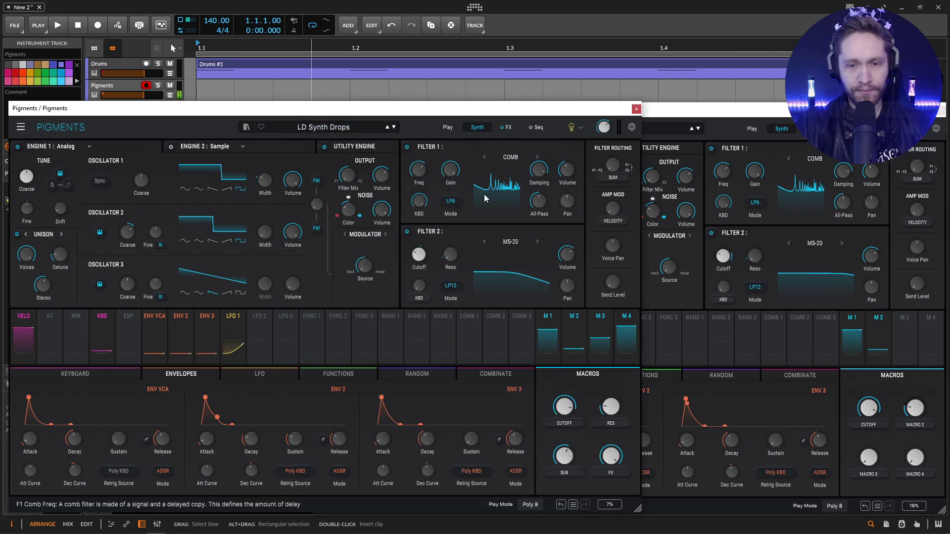
# Turn on the utility-engine oscillator and set its output to Direct Out.
pyautogui.click(360, 147)
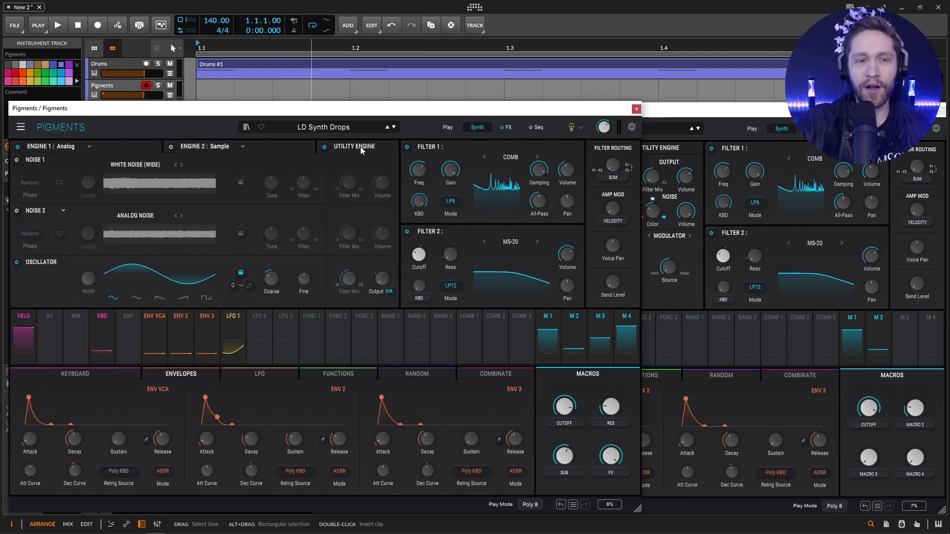
pyautogui.click(715, 151)
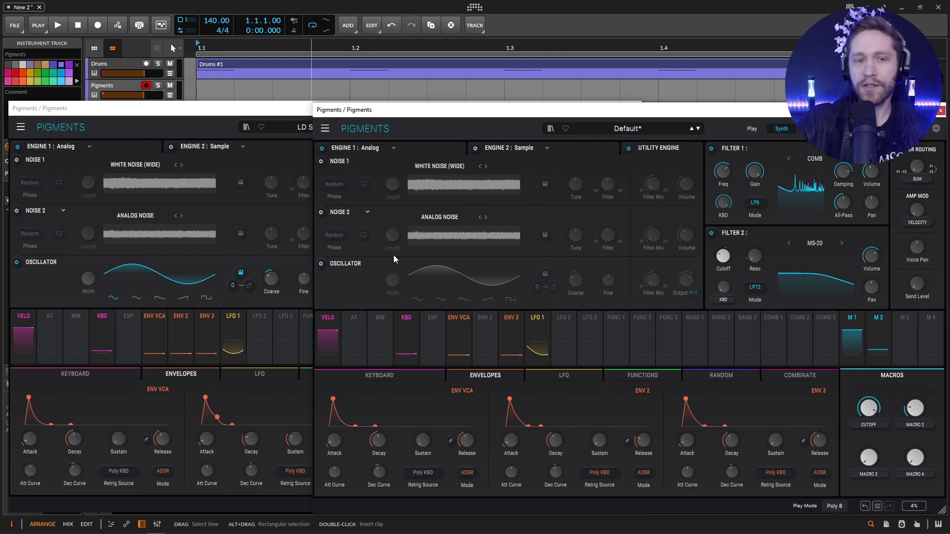
pyautogui.click(321, 264)
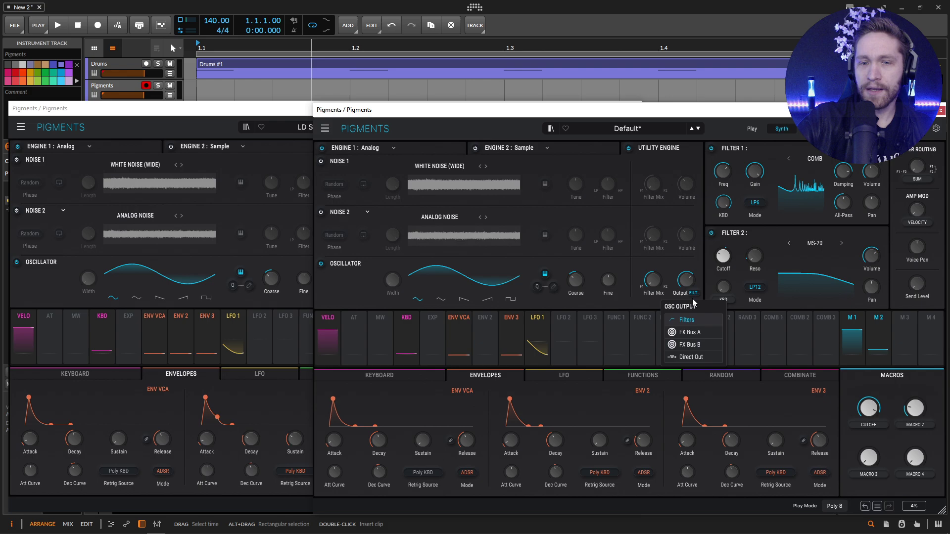
pyautogui.click(691, 357)
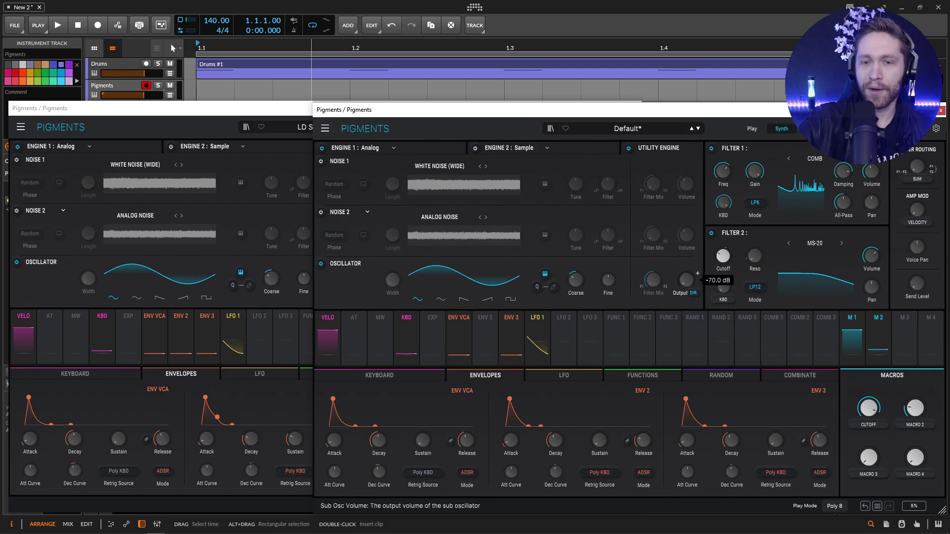
# Make Macro 3 modulate the oscillator output by 0.54 and name it SUB.
pyautogui.click(302, 284)
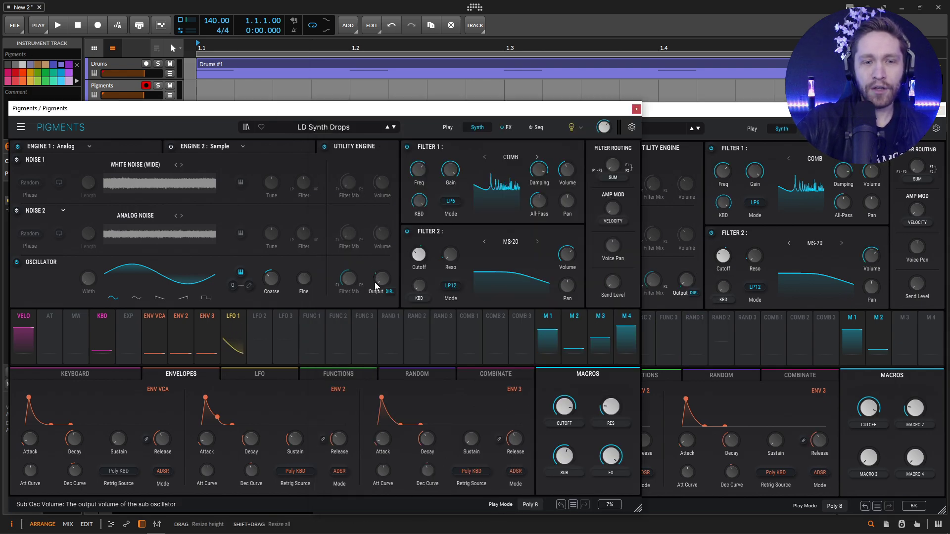
pyautogui.moveTo(384, 313)
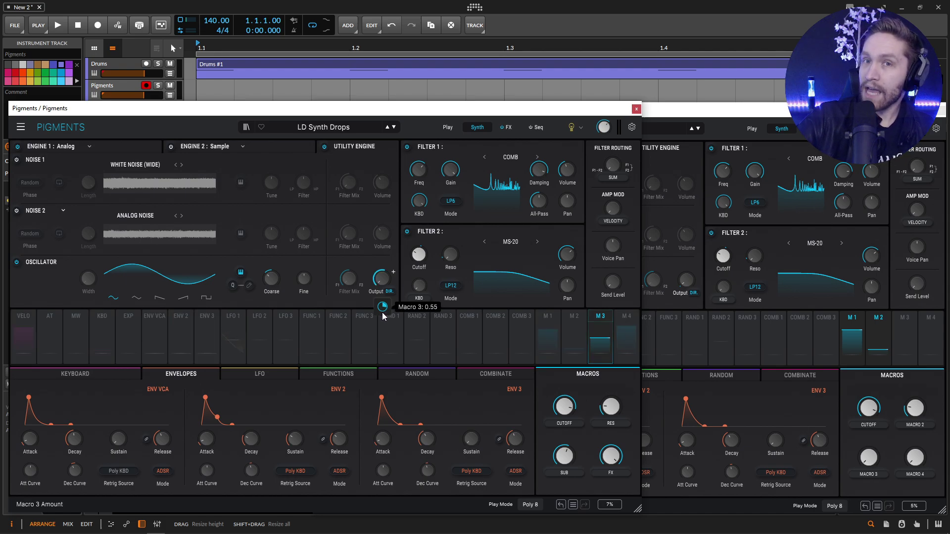
pyautogui.click(770, 312)
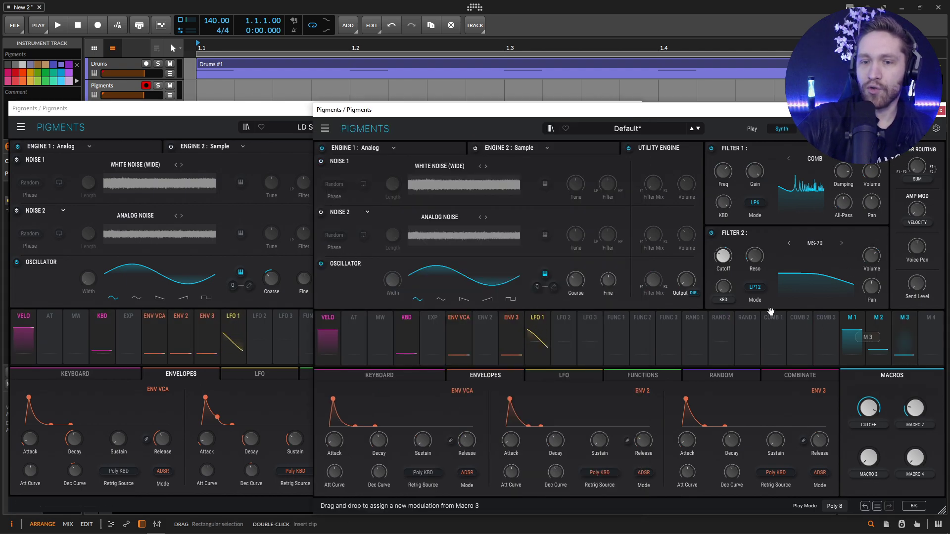
pyautogui.moveTo(770, 311); pyautogui.dragTo(685, 280)
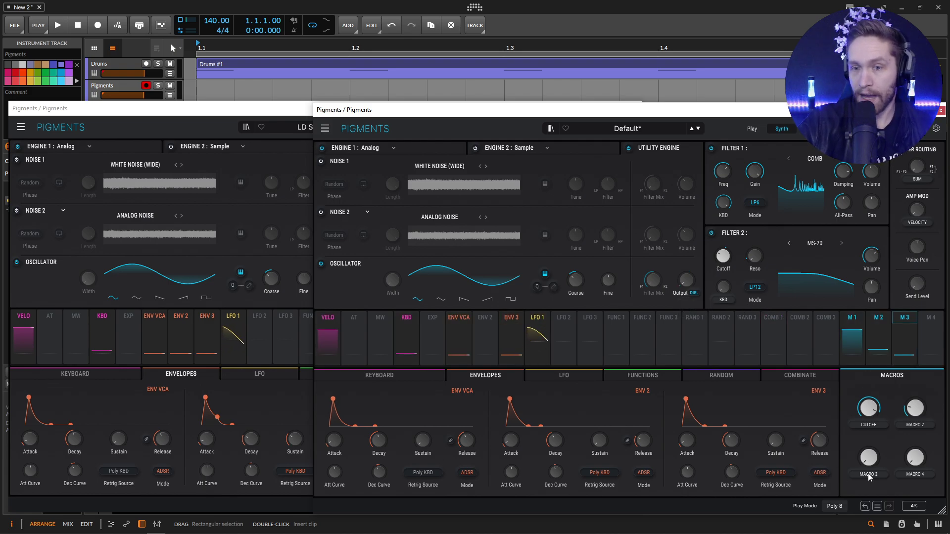
pyautogui.moveTo(862, 470)
pyautogui.write('b')
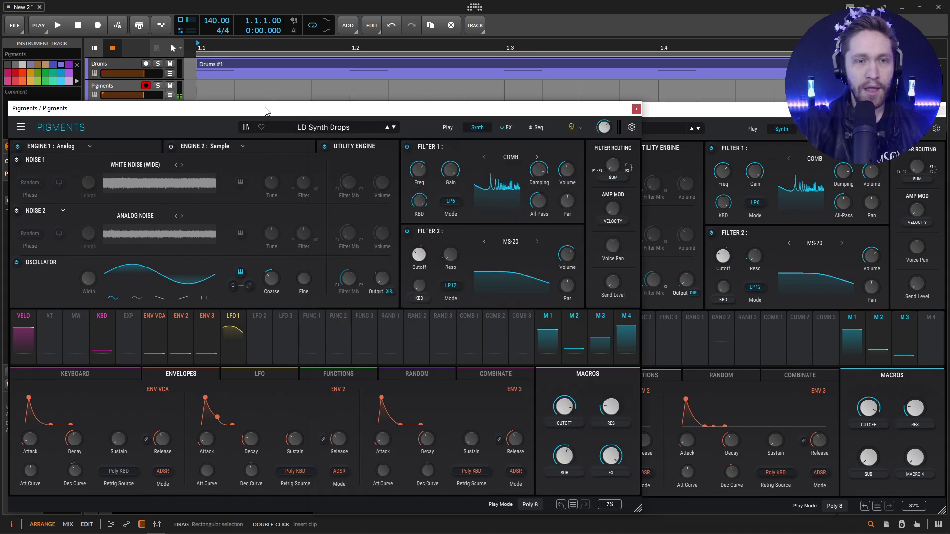
pyautogui.click(862, 464)
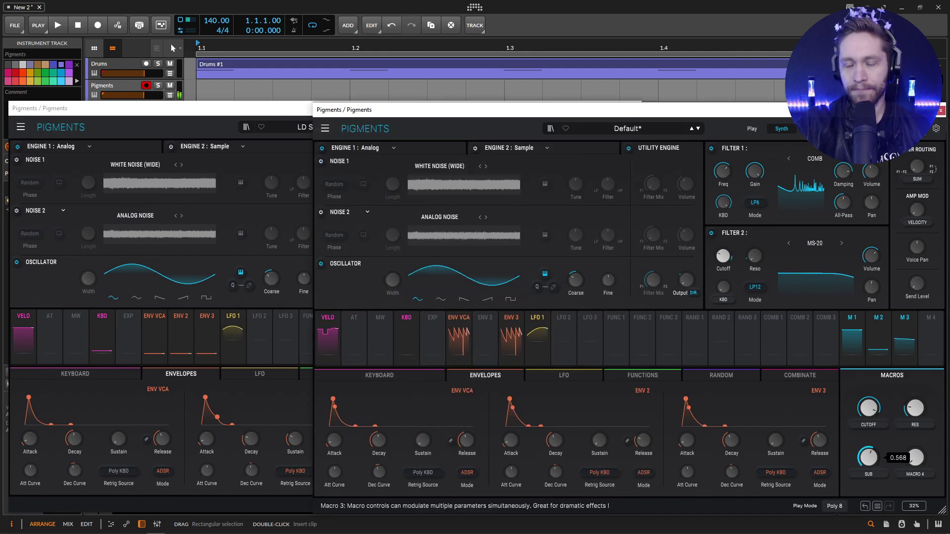
# Replace the Delay in the Default patch's FX A slot 1 with Param EQ, checking the reference chain.
pyautogui.click(809, 129)
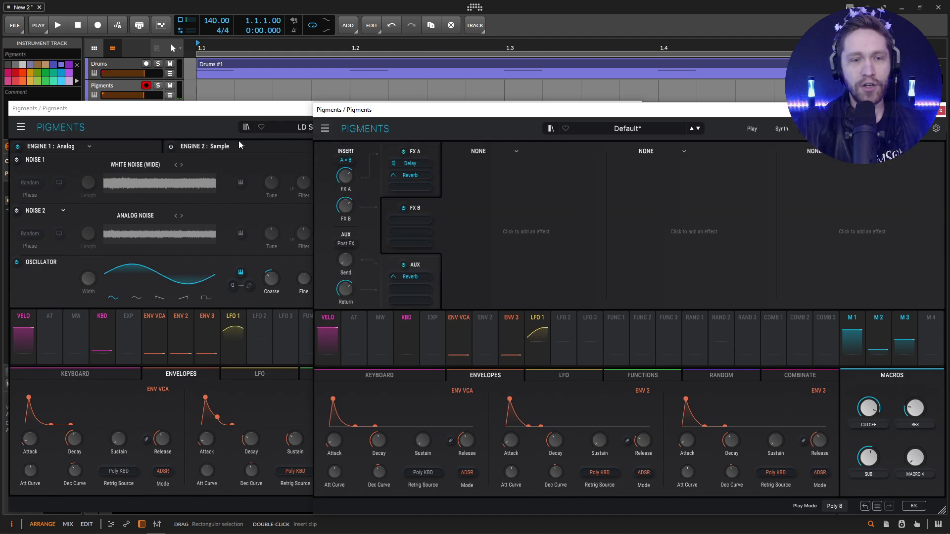
pyautogui.click(179, 121)
pyautogui.click(509, 127)
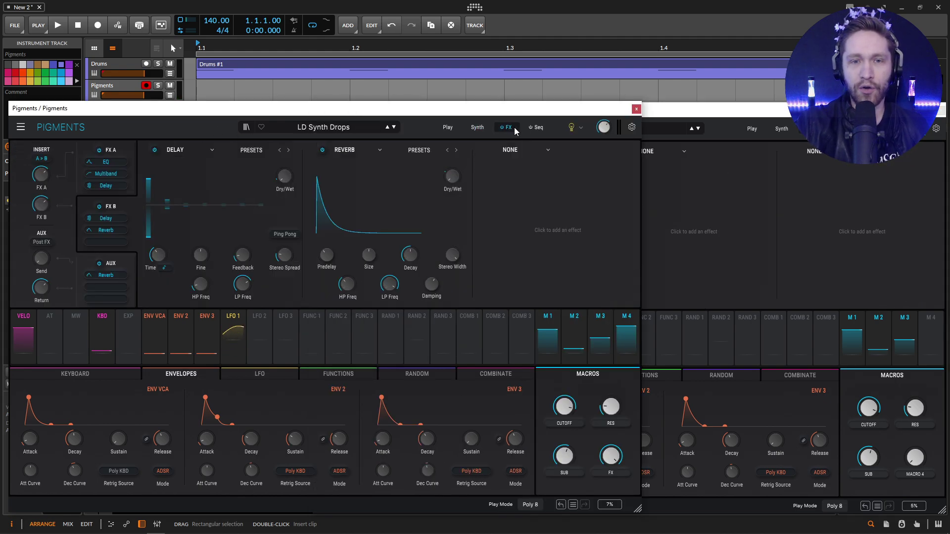
pyautogui.click(668, 118)
pyautogui.click(429, 156)
pyautogui.click(478, 155)
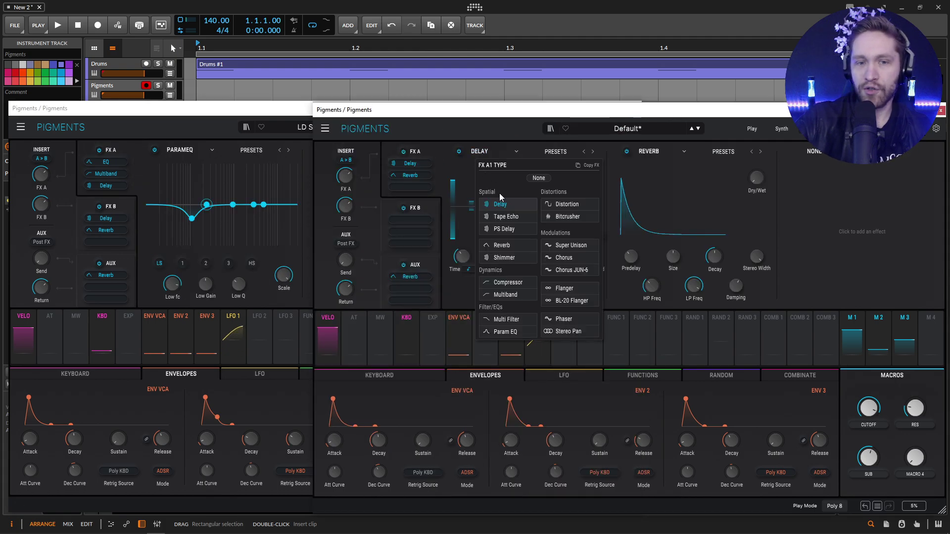
pyautogui.click(501, 332)
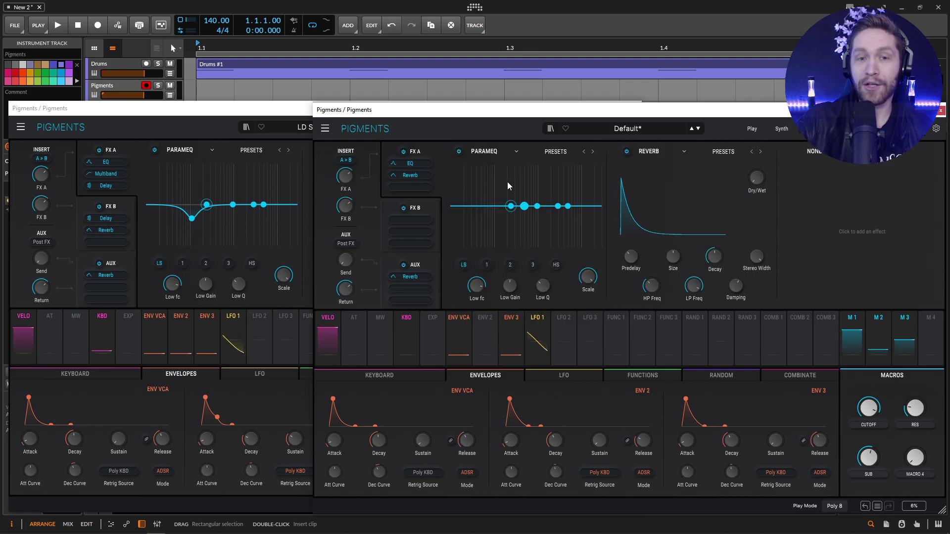
# Lower Peak 1's frequency and gain to match the reference EQ's low dip near 111 Hz.
pyautogui.click(190, 219)
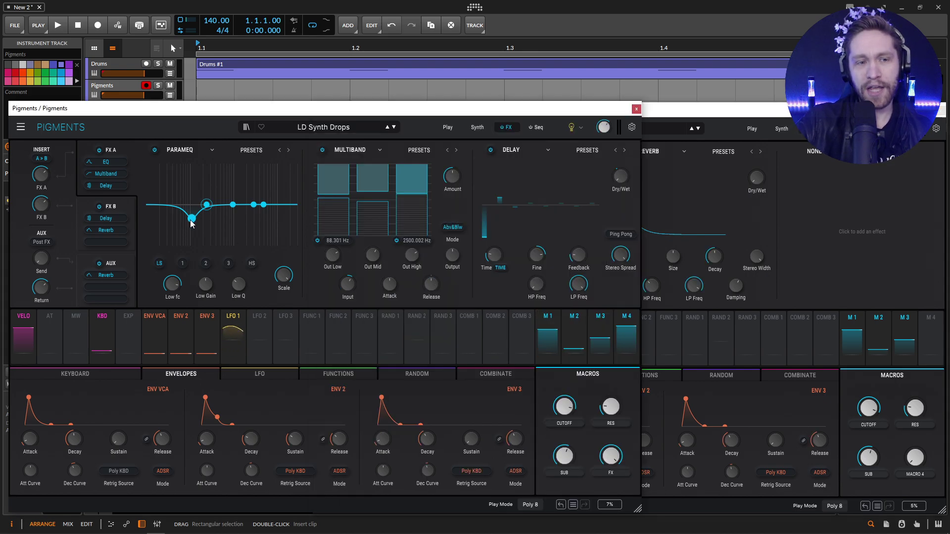
pyautogui.click(719, 128)
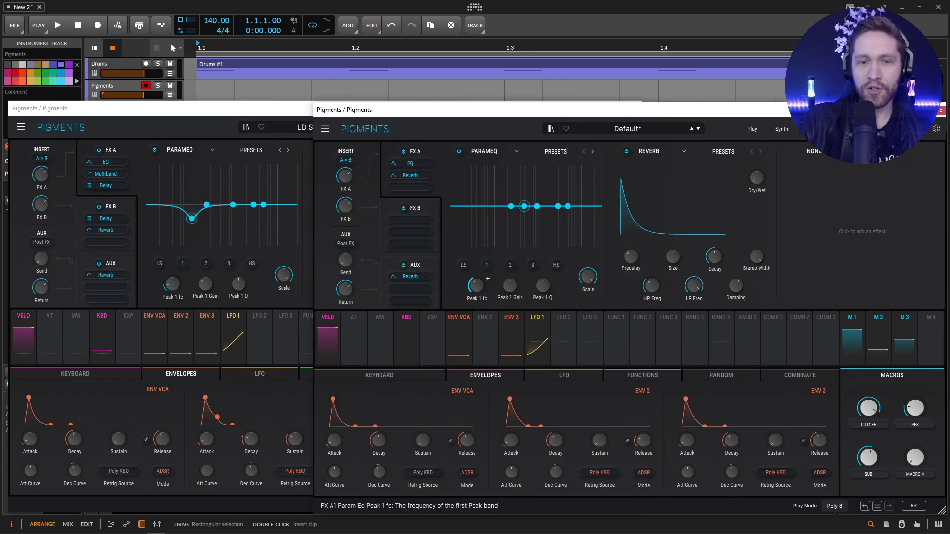
pyautogui.scroll(-3, 488, 279)
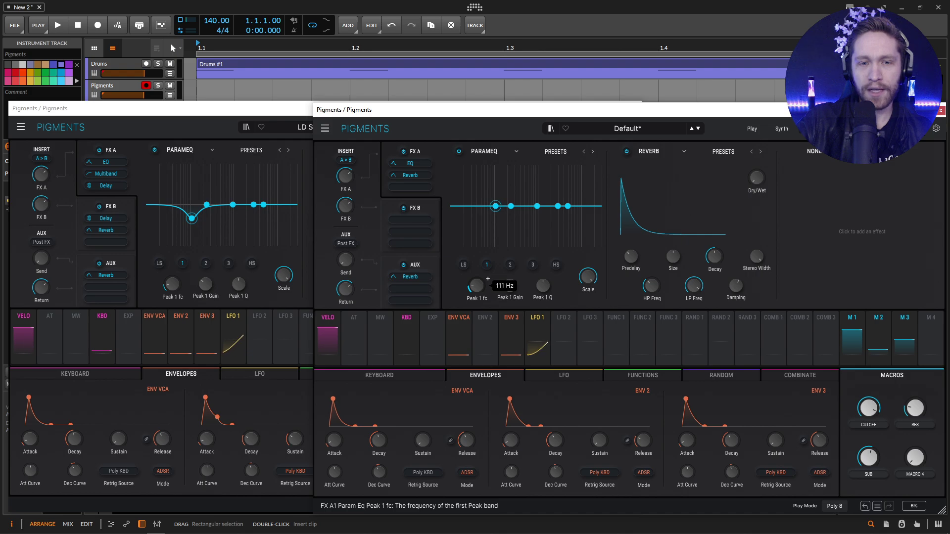
pyautogui.scroll(-3, 510, 285)
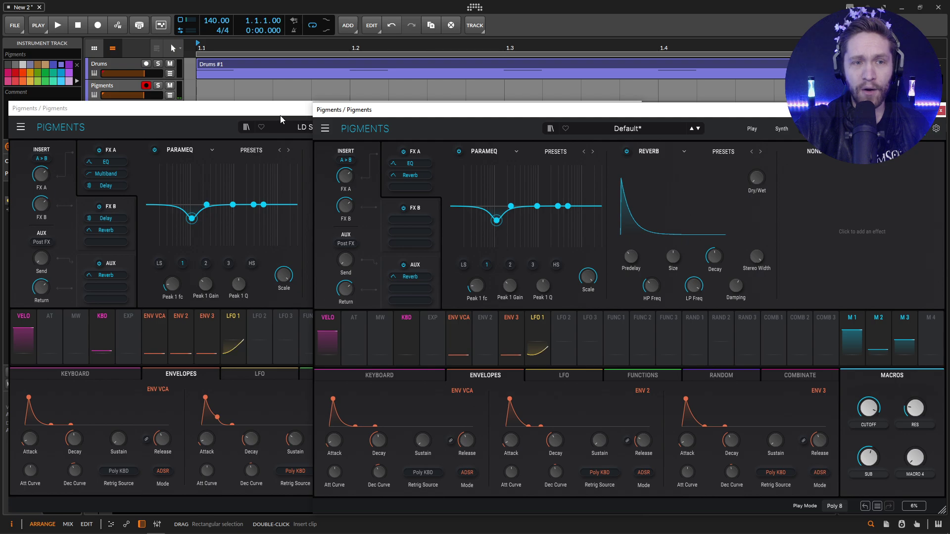
# Replace the FX A2 Reverb with Multiband.
pyautogui.click(653, 154)
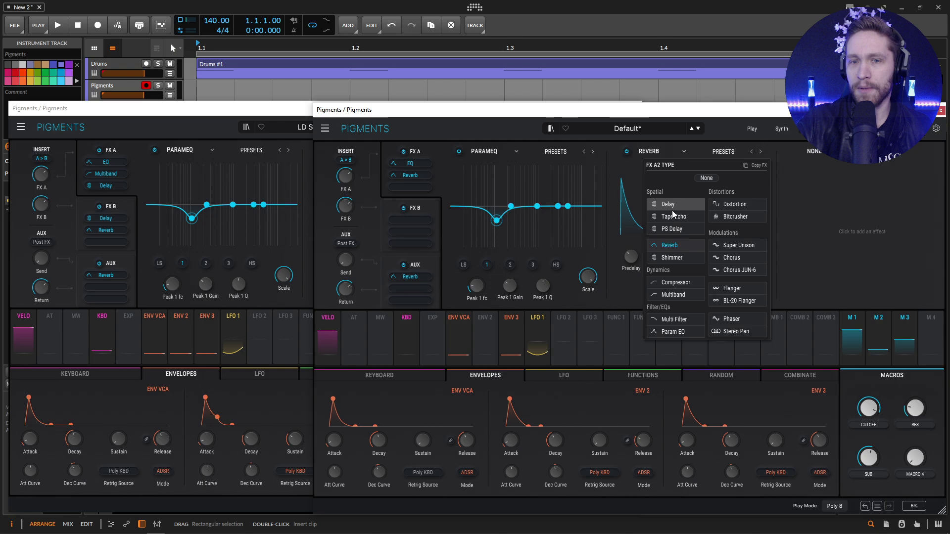
pyautogui.click(674, 294)
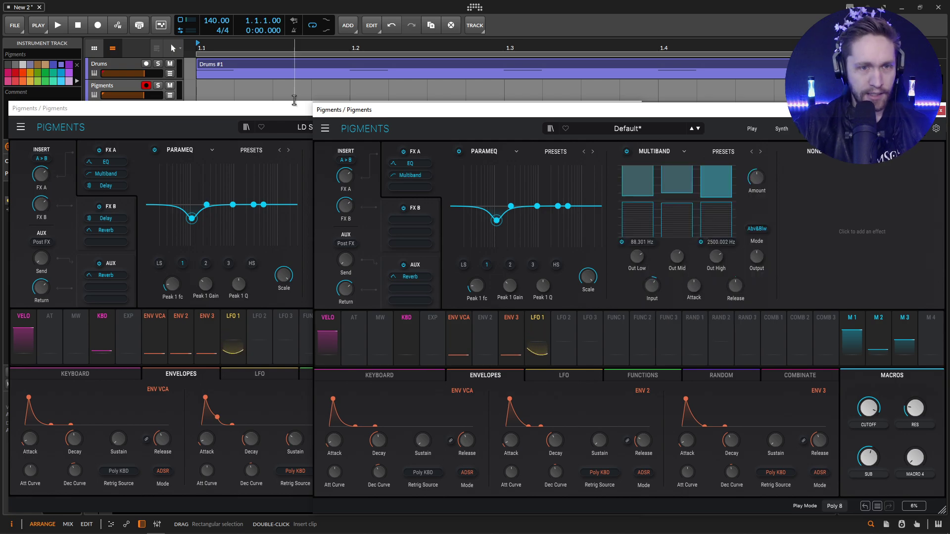
pyautogui.click(307, 126)
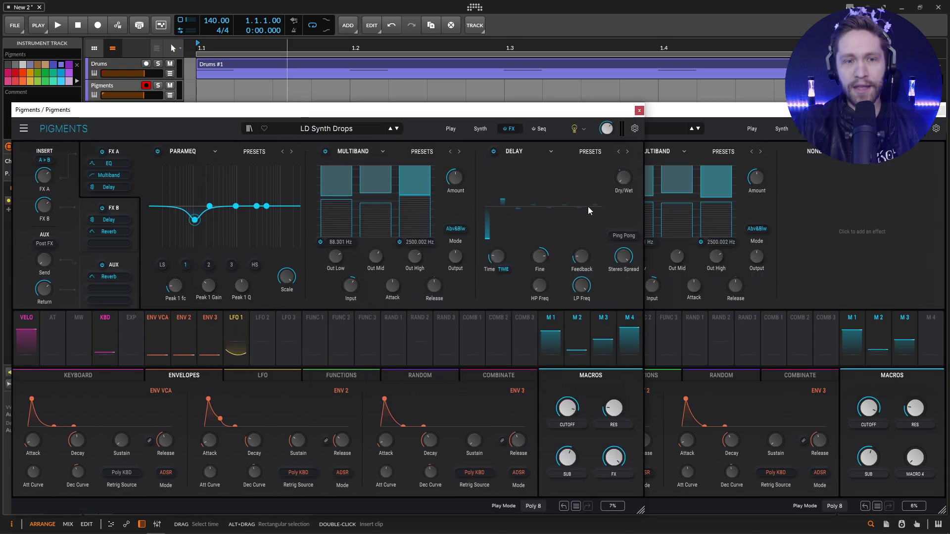
# Raise the Multiband high band threshold to about -23 dB and the low band threshold to match the reference.
pyautogui.click(721, 198)
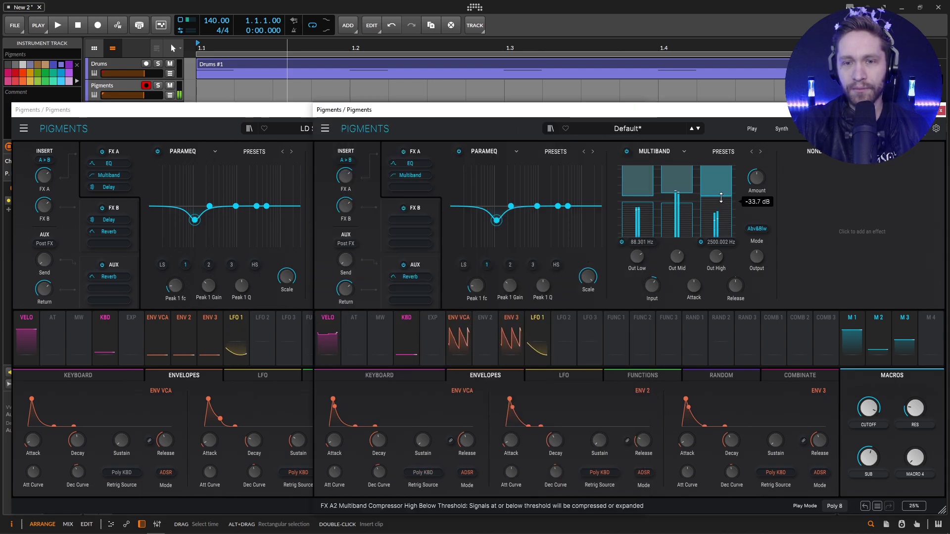
pyautogui.moveTo(721, 198); pyautogui.dragTo(718, 188)
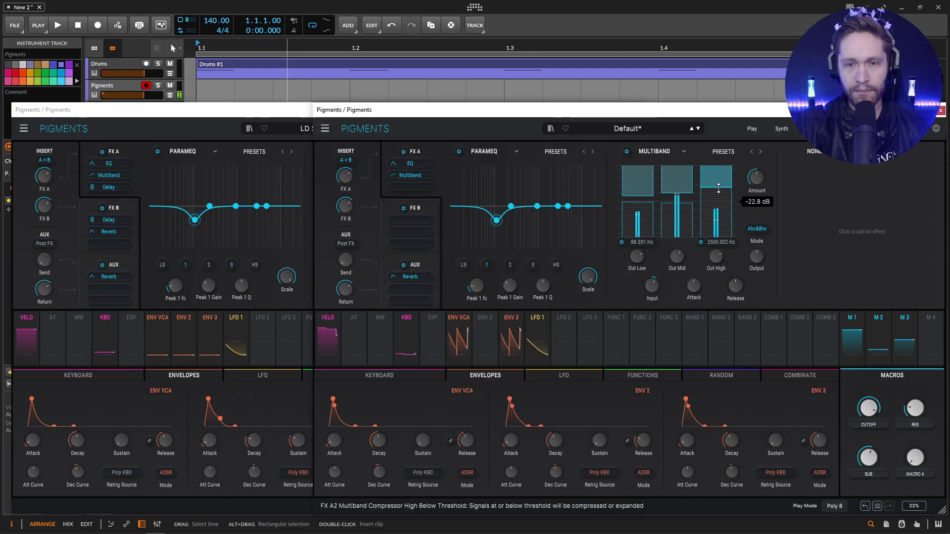
pyautogui.moveTo(644, 203); pyautogui.dragTo(645, 196)
pyautogui.hotkey('alt', 'Tab')
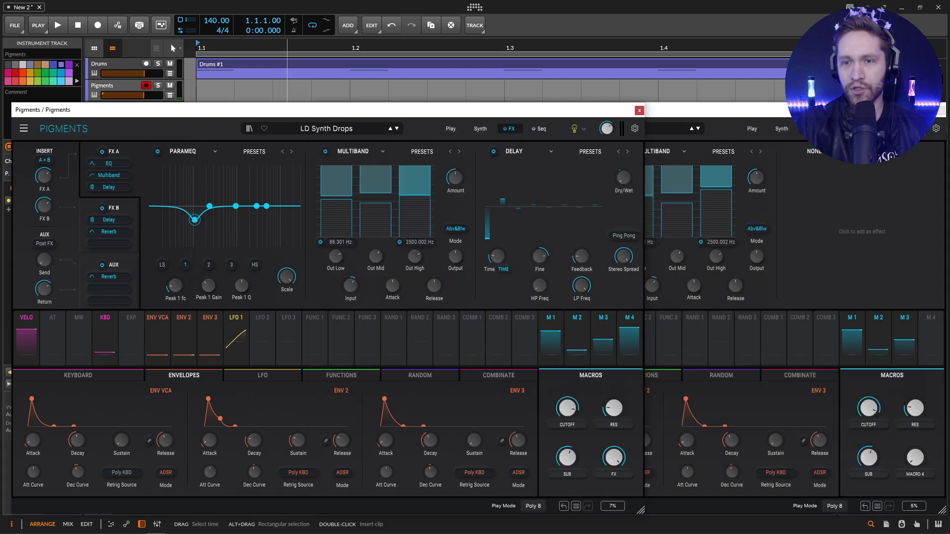
pyautogui.hotkey('alt', 'Tab')
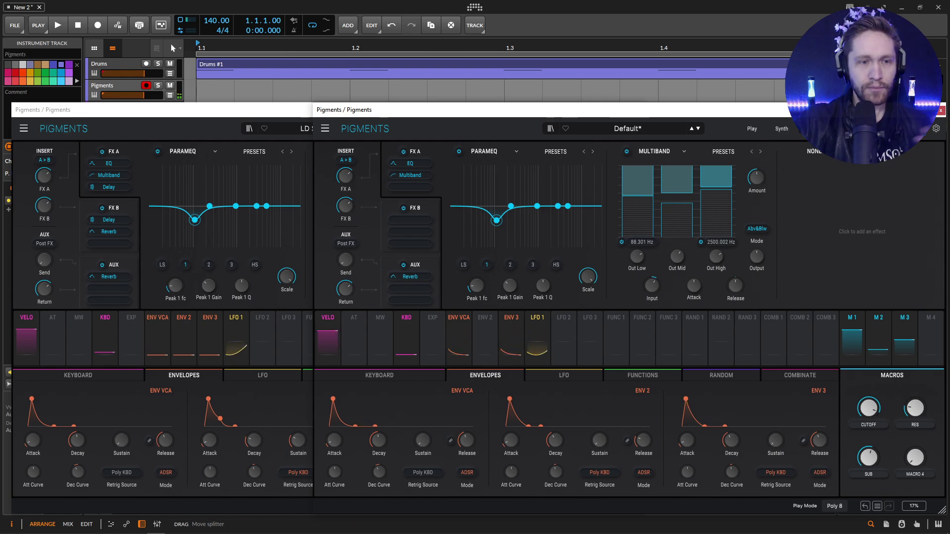
pyautogui.click(289, 114)
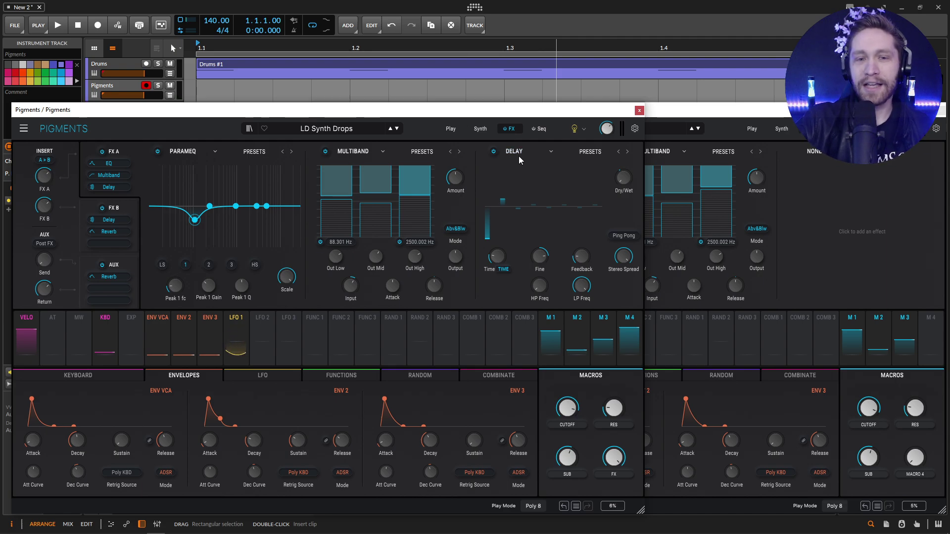
# Add a Delay as the third FX A insert effect.
pyautogui.click(778, 117)
pyautogui.click(841, 191)
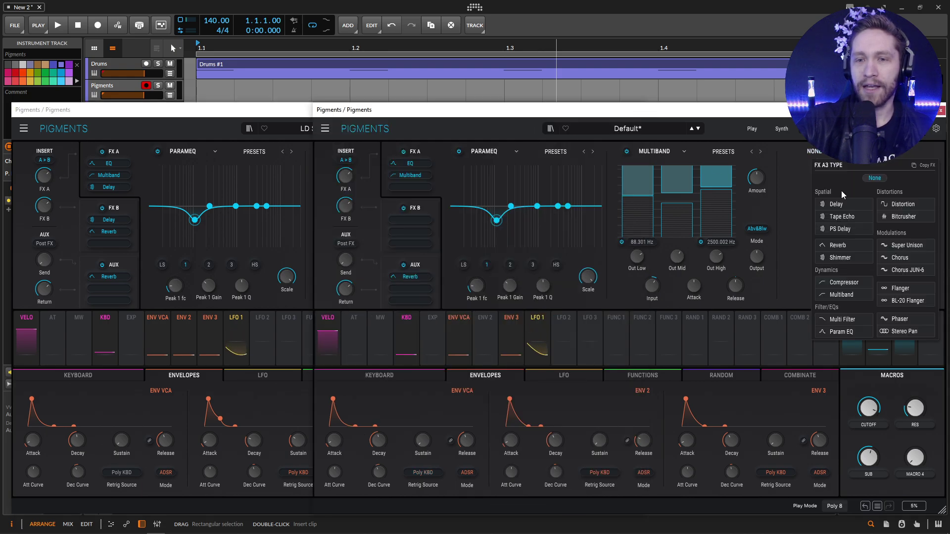
pyautogui.click(836, 203)
# Match the Delay's feedback and dry/wet mix to the reference patch.
pyautogui.click(258, 117)
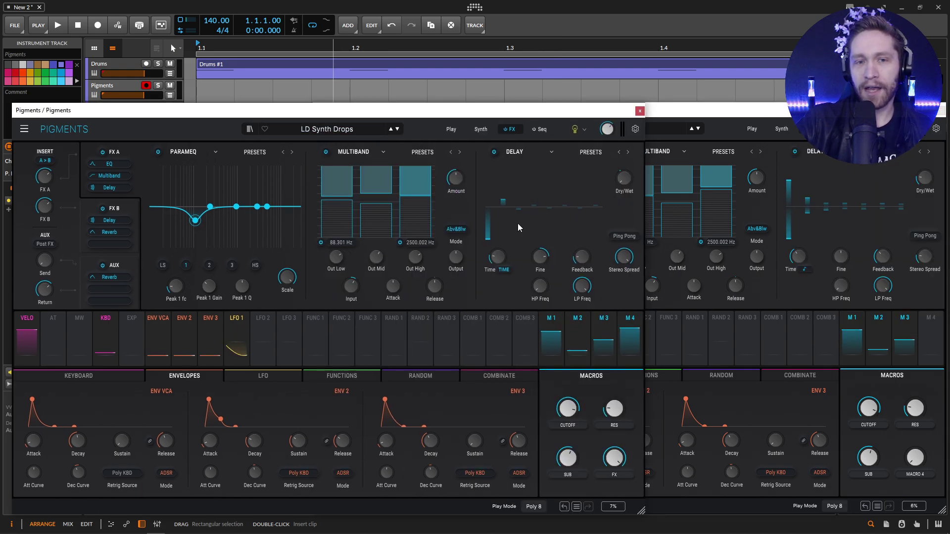
pyautogui.moveTo(498, 261)
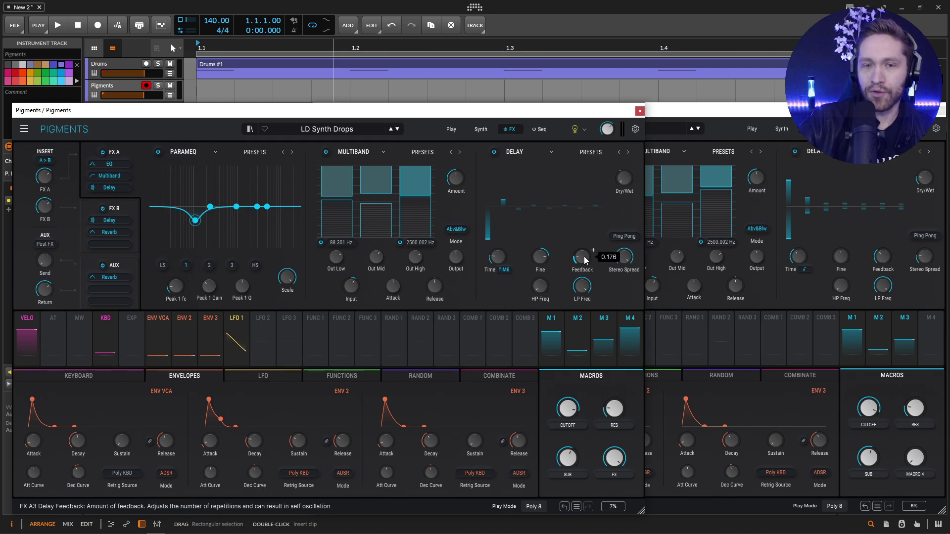
pyautogui.click(884, 265)
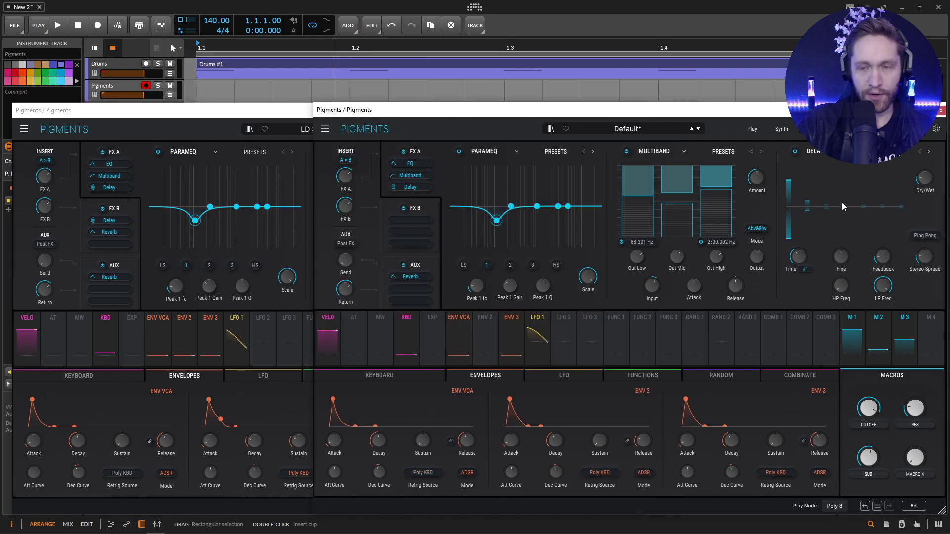
pyautogui.click(306, 131)
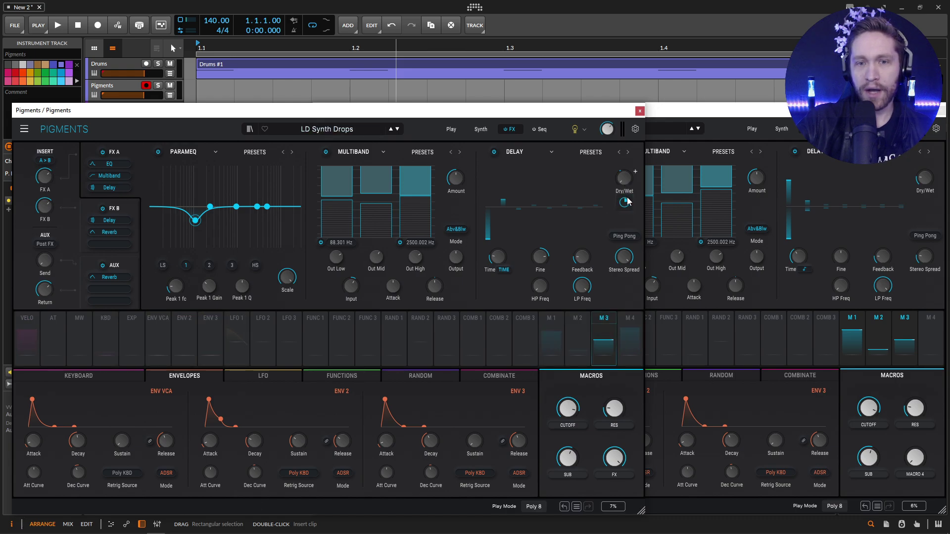
pyautogui.click(924, 178)
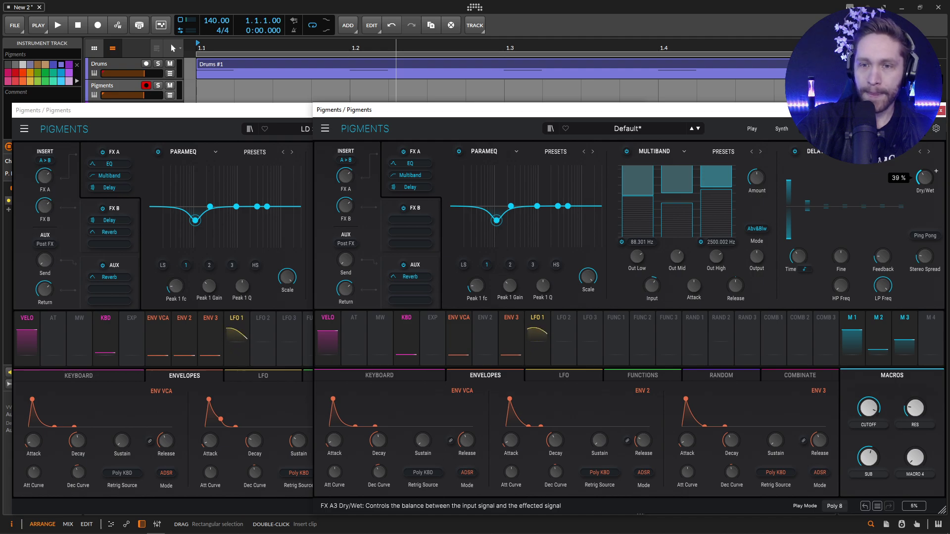
pyautogui.moveTo(924, 178); pyautogui.dragTo(906, 192)
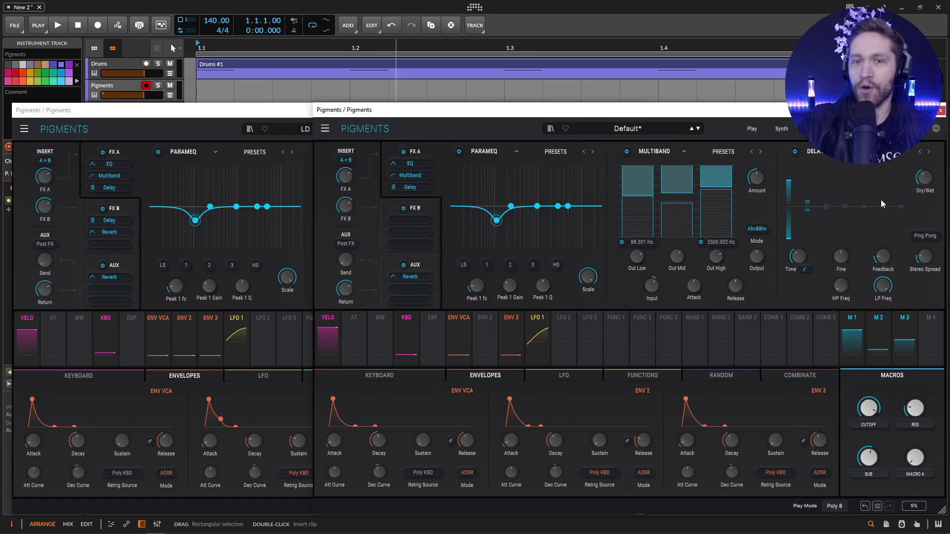
# Set the Delay time type to Time, adjust the time, and check the 0.200 stereo spread.
pyautogui.click(805, 269)
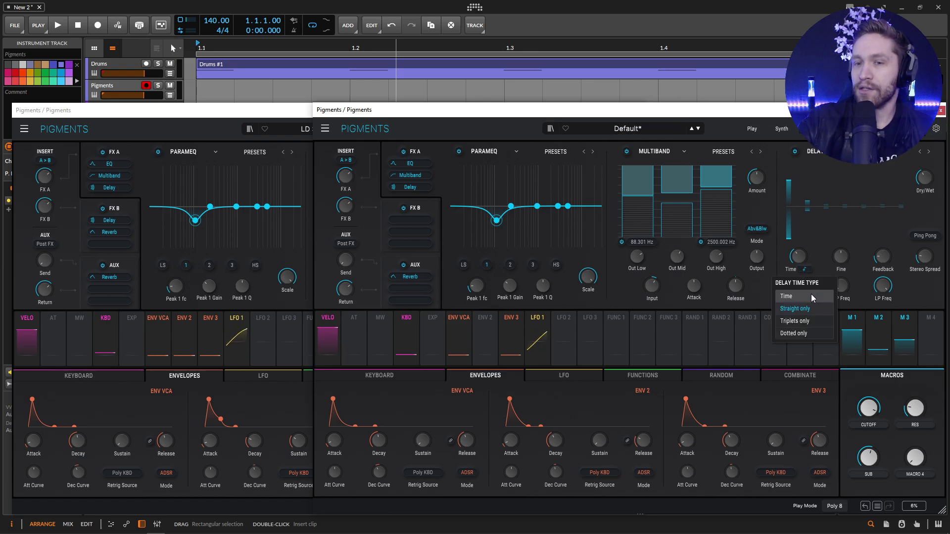
pyautogui.click(812, 295)
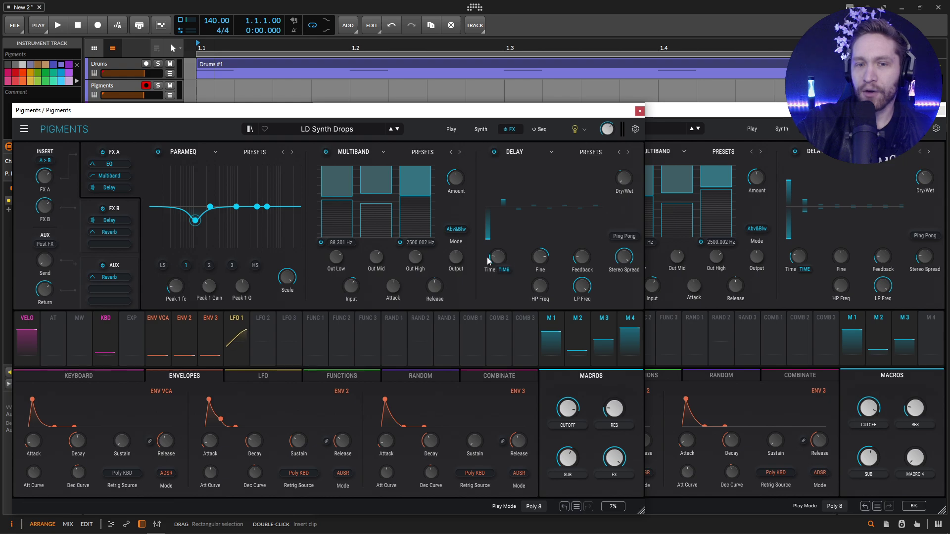
pyautogui.click(795, 261)
pyautogui.scroll(-2, 809, 250)
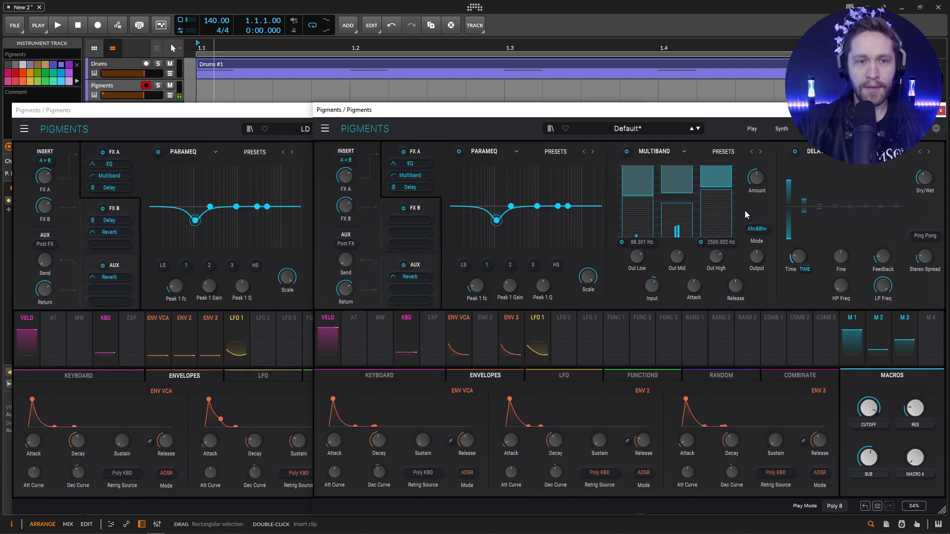
pyautogui.click(299, 121)
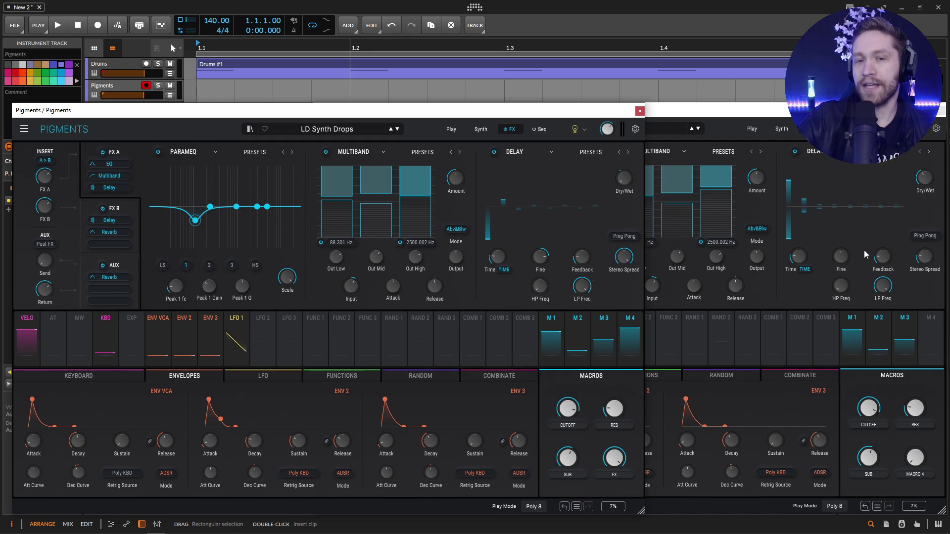
pyautogui.click(922, 262)
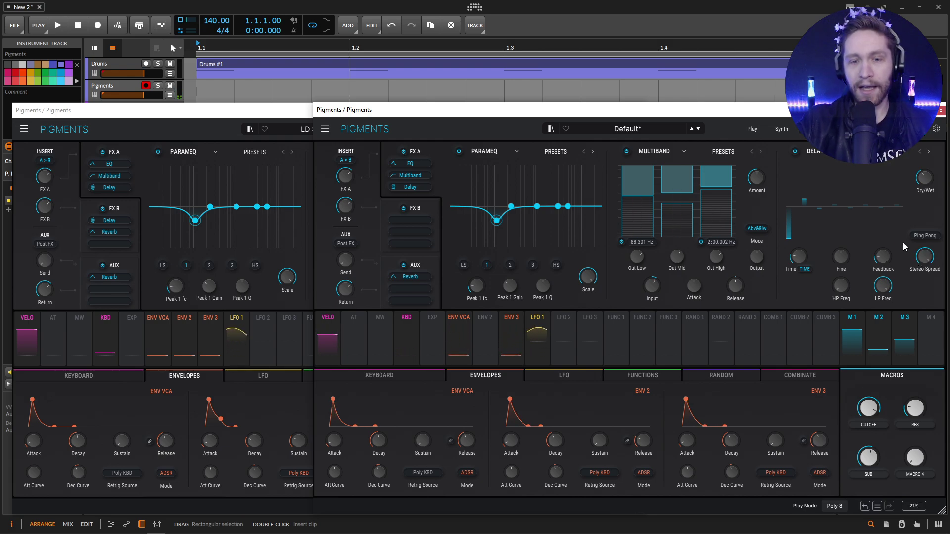
# Add a Delay as the first effect in the Default patch's FX B chain.
pyautogui.click(270, 112)
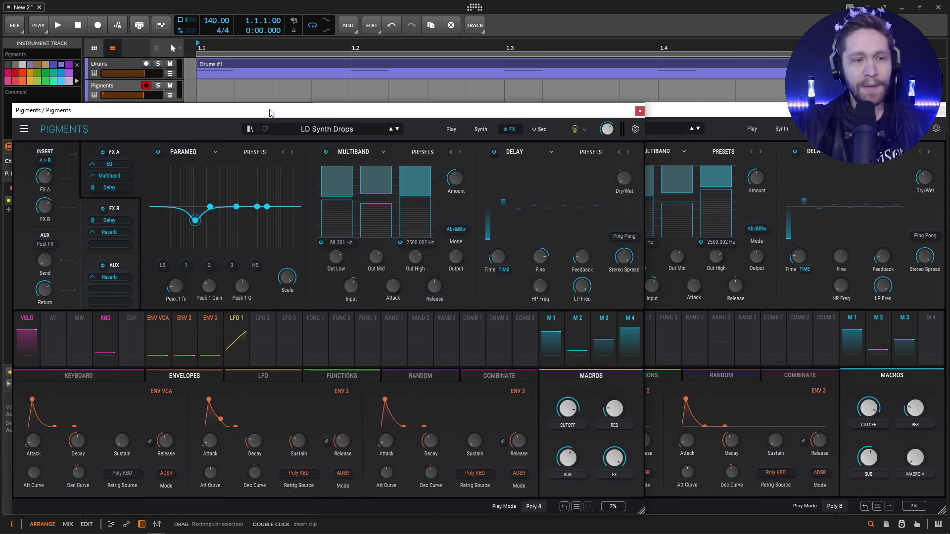
pyautogui.click(108, 204)
pyautogui.click(701, 109)
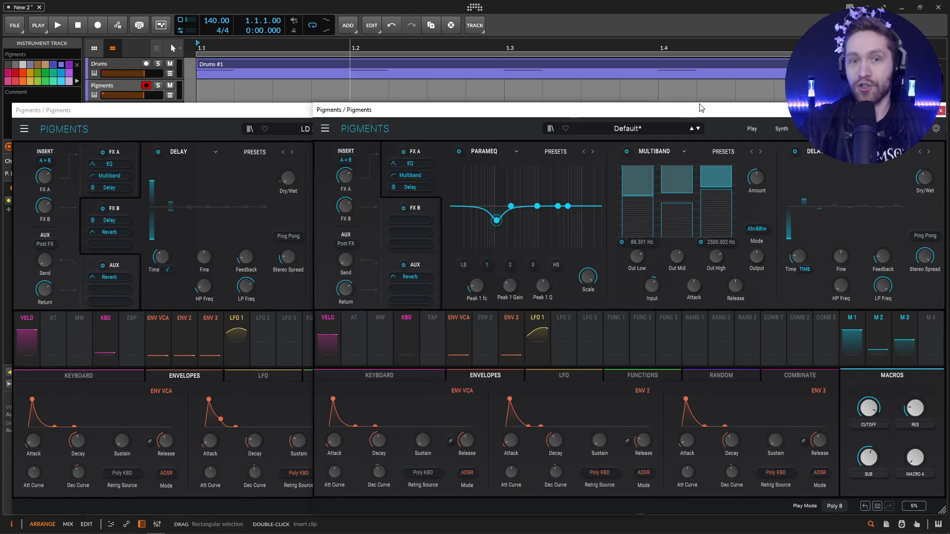
pyautogui.click(424, 209)
pyautogui.click(500, 153)
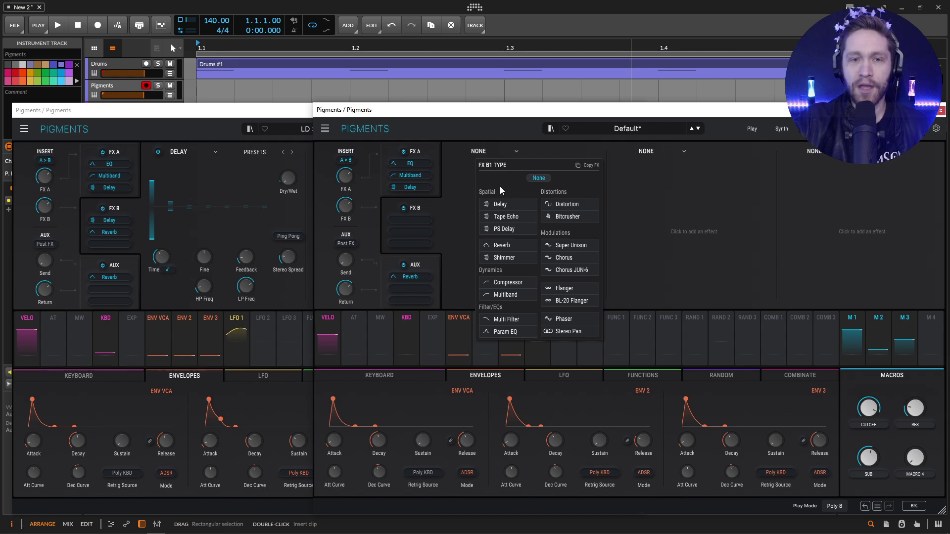
pyautogui.click(500, 186)
# Compare the new Delay with the reference FX B Delay and Reverb, moving the Default window alongside.
pyautogui.click(124, 208)
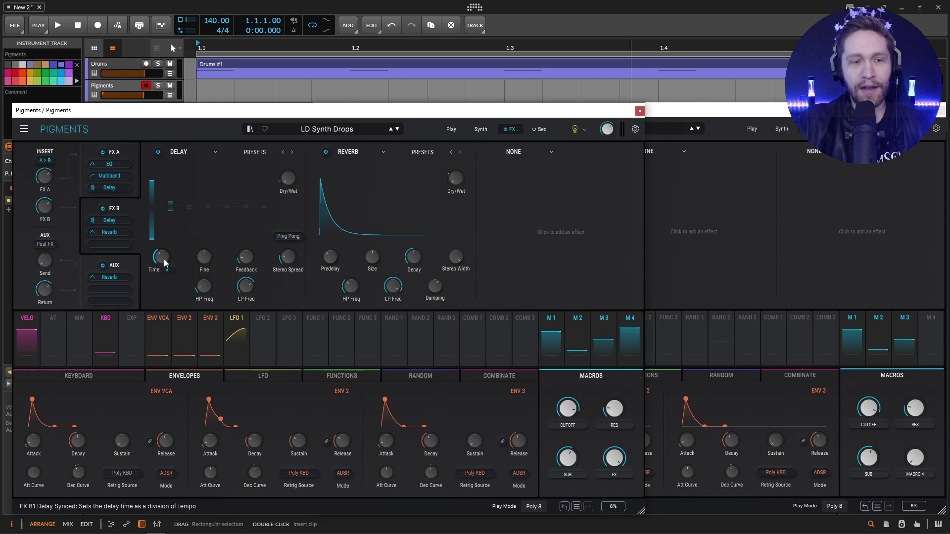
pyautogui.click(693, 218)
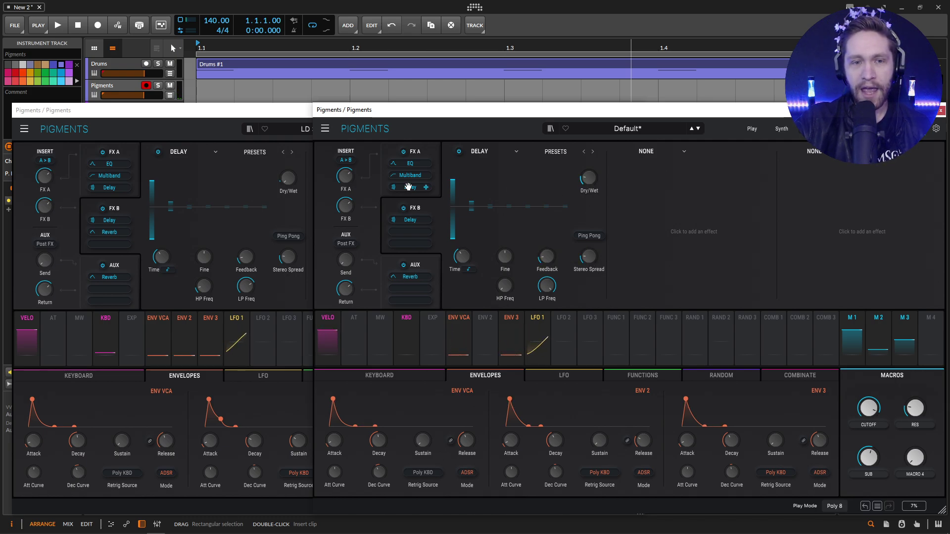
pyautogui.click(288, 206)
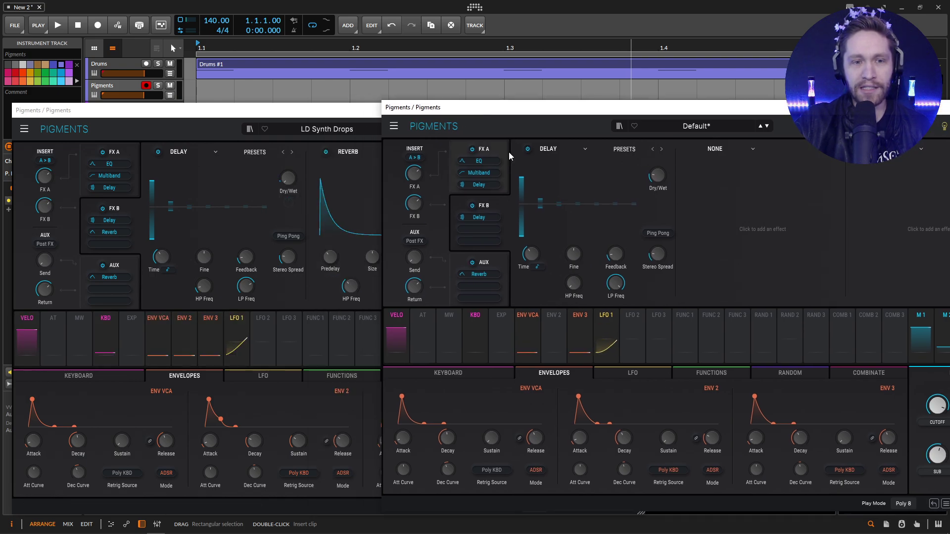
pyautogui.moveTo(605, 113); pyautogui.dragTo(535, 115)
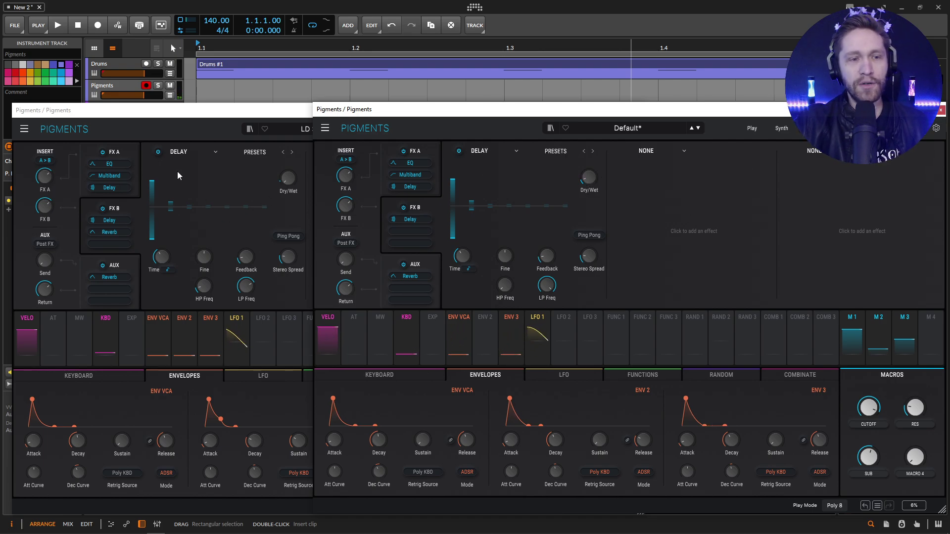
# Add a Reverb in the empty FX B2 slot after the Delay.
pyautogui.click(248, 116)
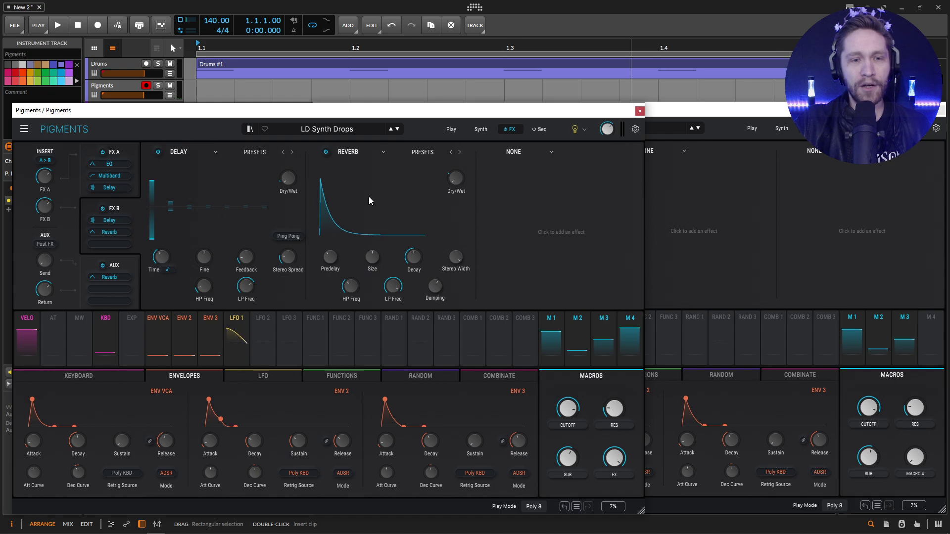
pyautogui.click(694, 119)
pyautogui.click(658, 151)
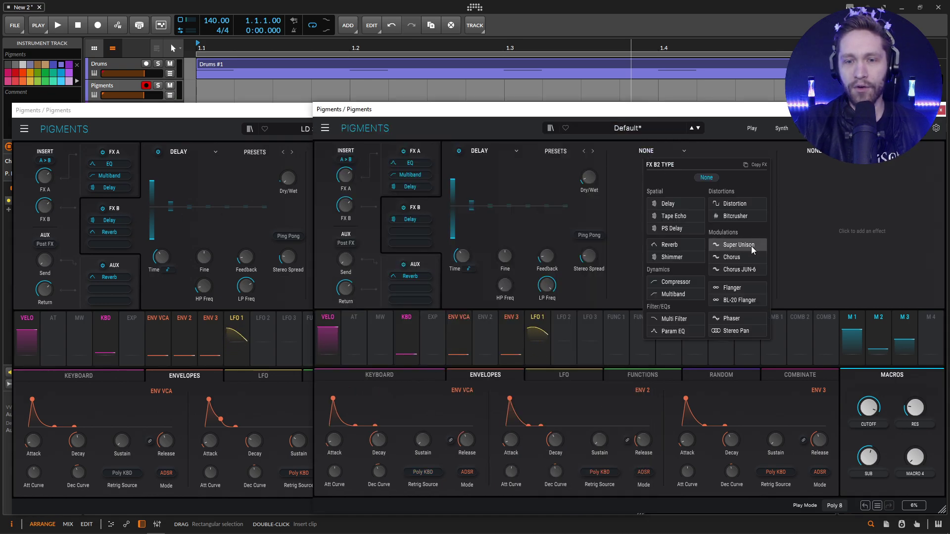
pyautogui.click(675, 246)
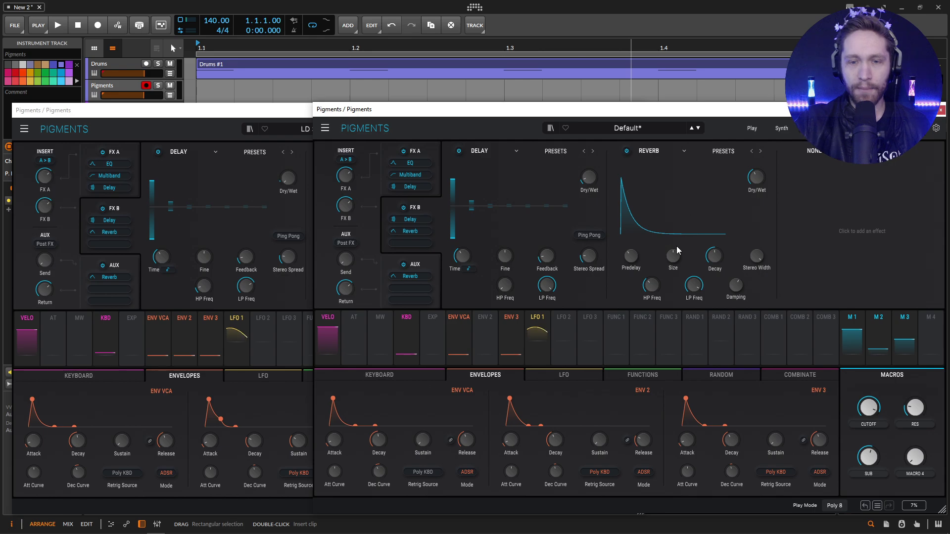
# Check the reference reverb and set the new Reverb's dry/wet to 30%.
pyautogui.click(286, 112)
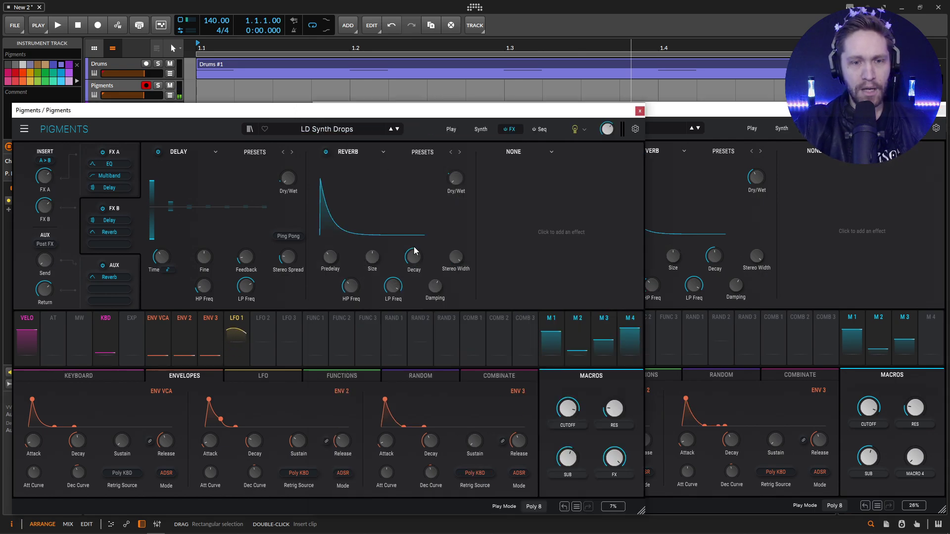
pyautogui.moveTo(416, 263)
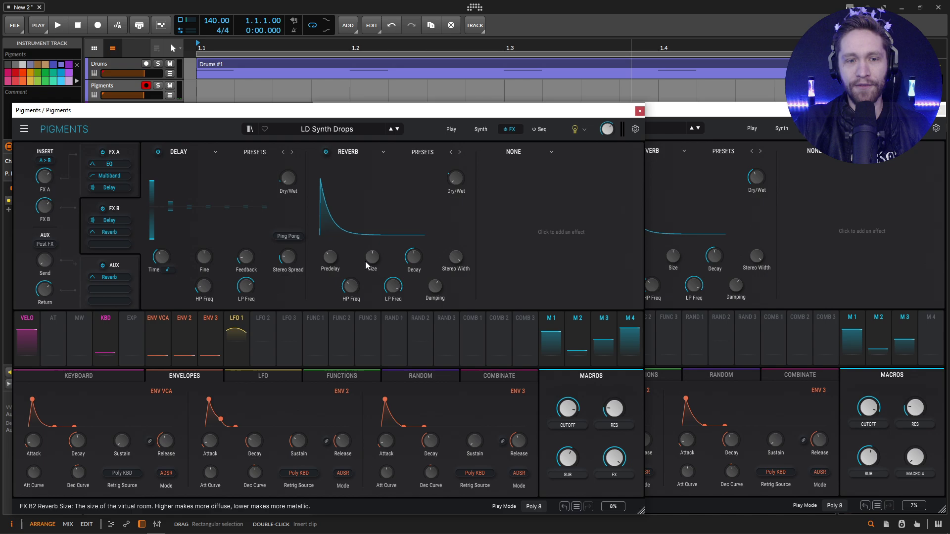
pyautogui.moveTo(456, 115)
pyautogui.mouseDown()
pyautogui.moveTo(372, 113)
pyautogui.moveTo(448, 112)
pyautogui.mouseUp()
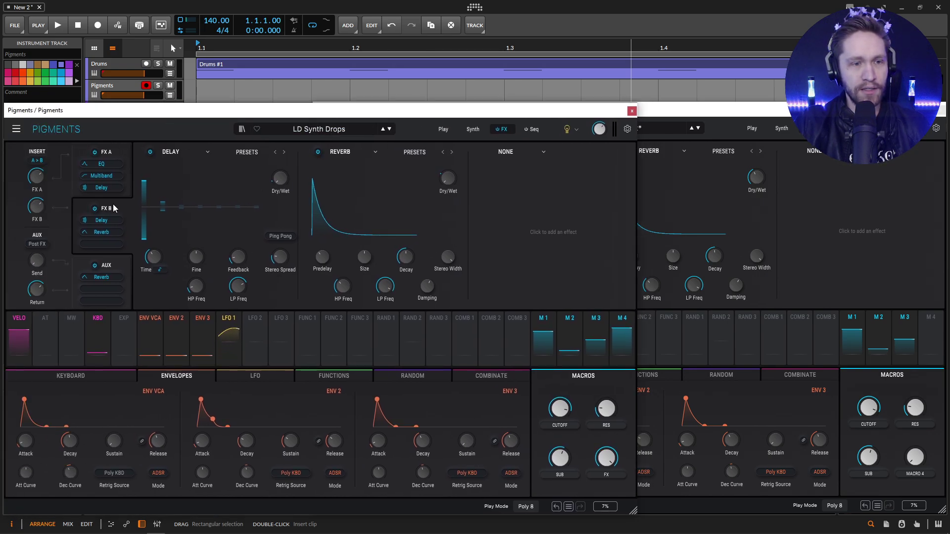
pyautogui.moveTo(447, 207)
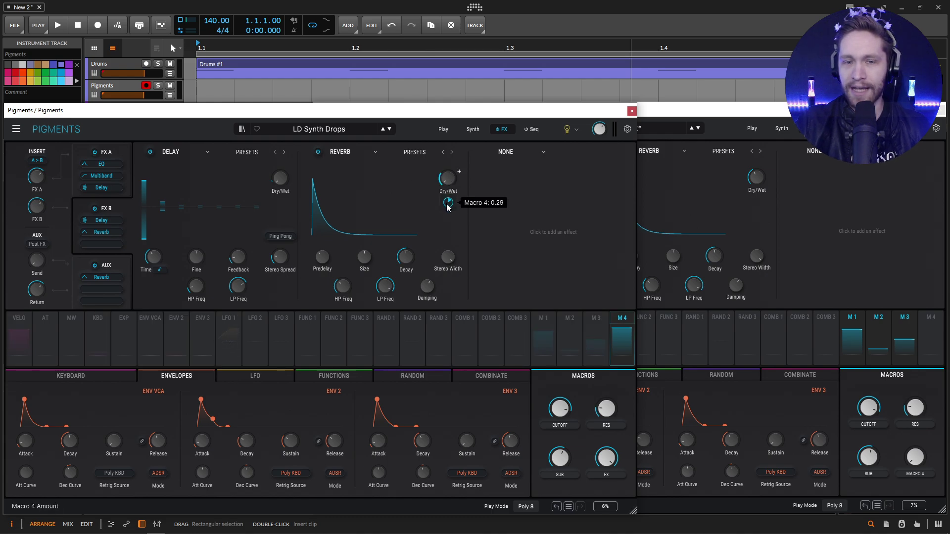
pyautogui.click(756, 177)
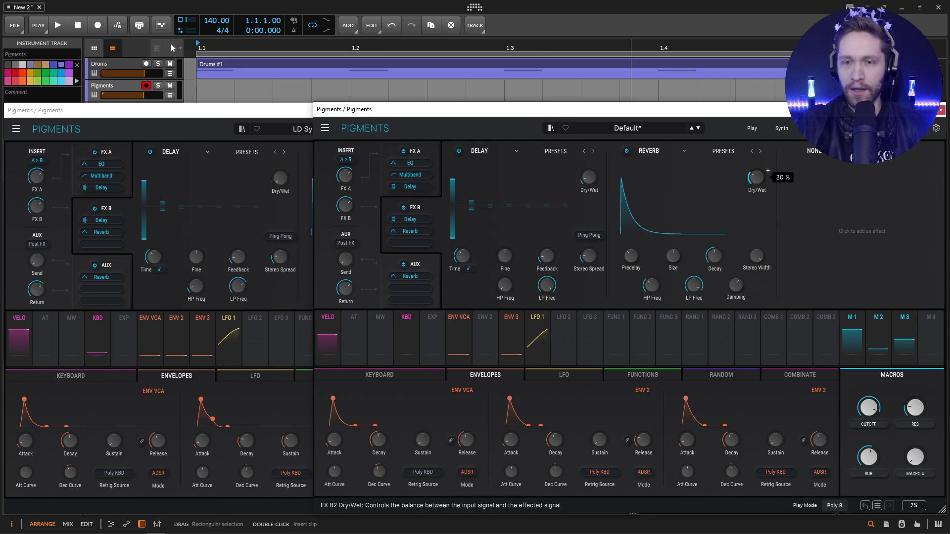
pyautogui.moveTo(756, 177); pyautogui.dragTo(739, 174)
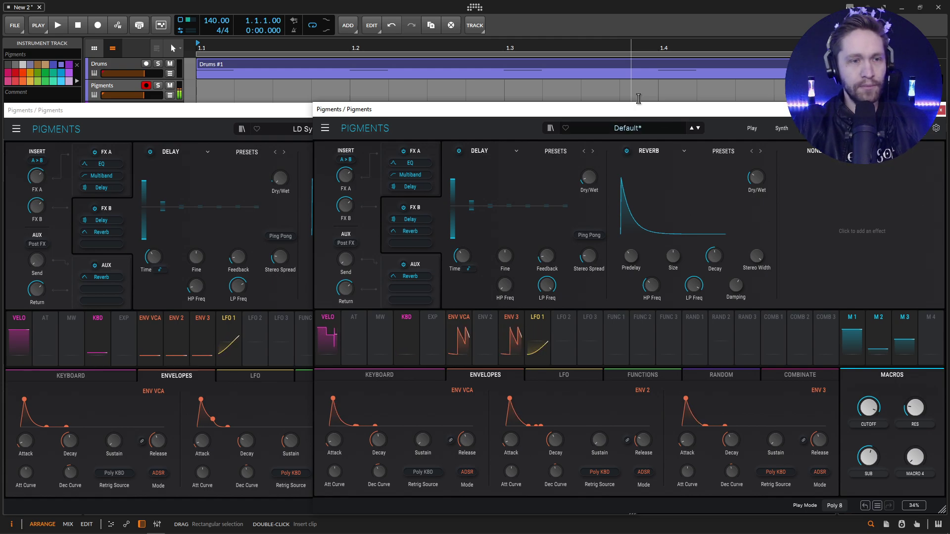
# Select the second Pigments track, reposition the Default window, and nudge the SUB macro up.
pyautogui.click(126, 110)
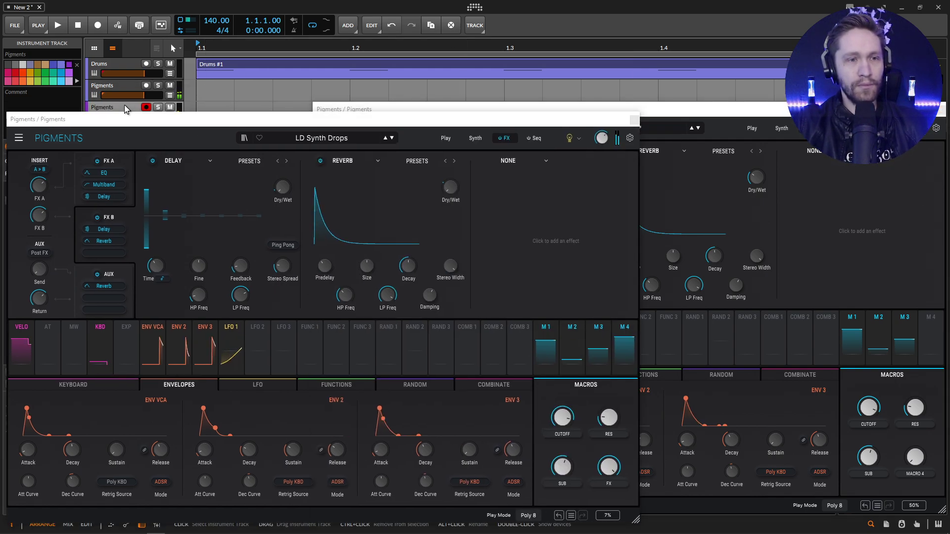
pyautogui.press('Up')
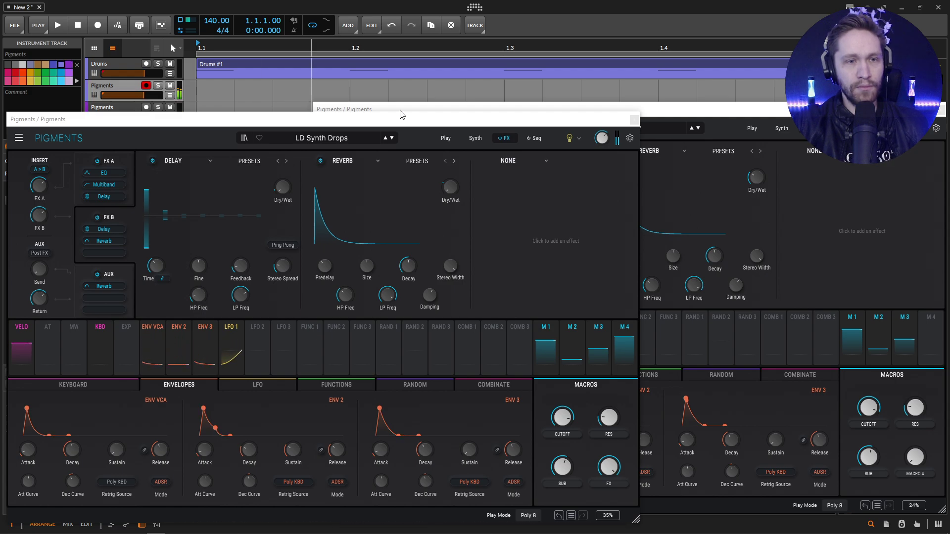
pyautogui.moveTo(401, 111); pyautogui.dragTo(347, 94)
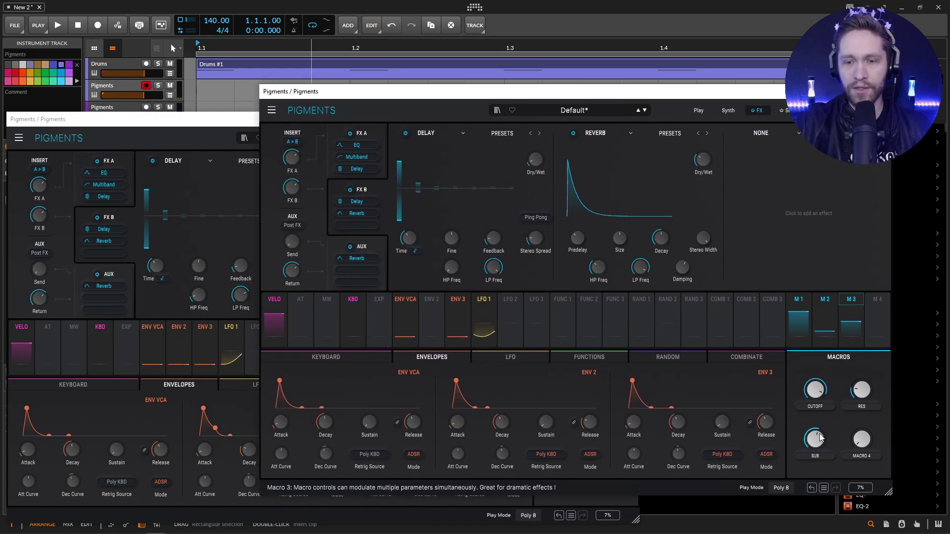
pyautogui.moveTo(820, 438); pyautogui.dragTo(819, 426)
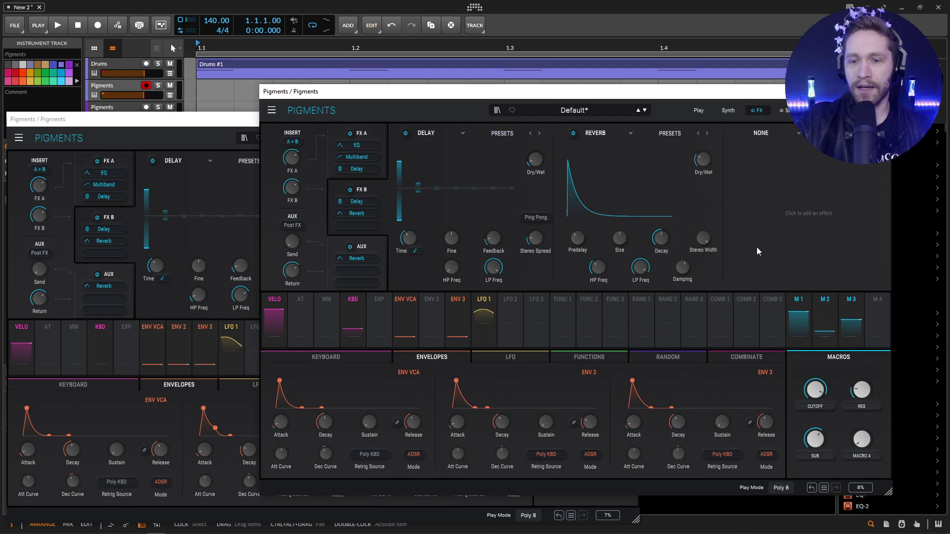
# Assign Macro 4 to the FX A Delay and FX B Reverb dry/wet, then set it to 1.00.
pyautogui.click(361, 134)
pyautogui.moveTo(874, 333); pyautogui.dragTo(868, 166)
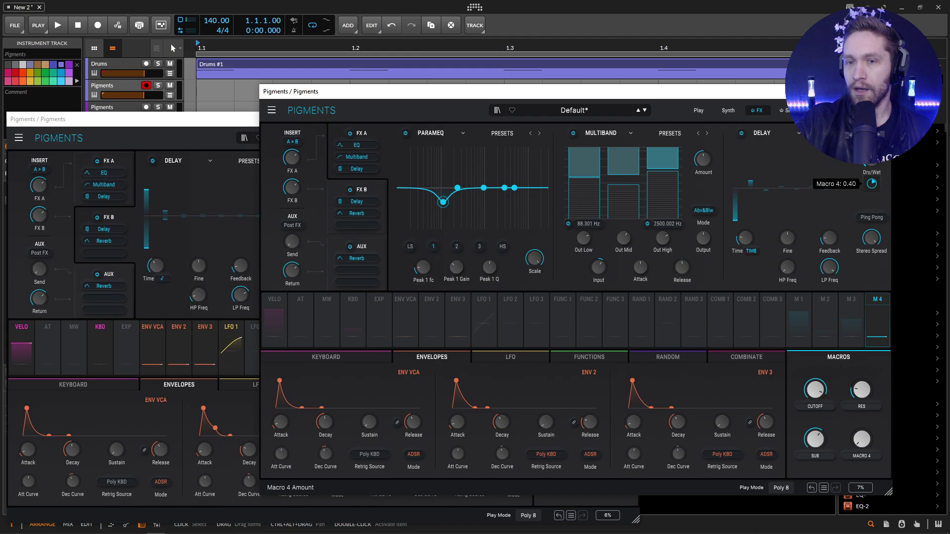
pyautogui.click(375, 189)
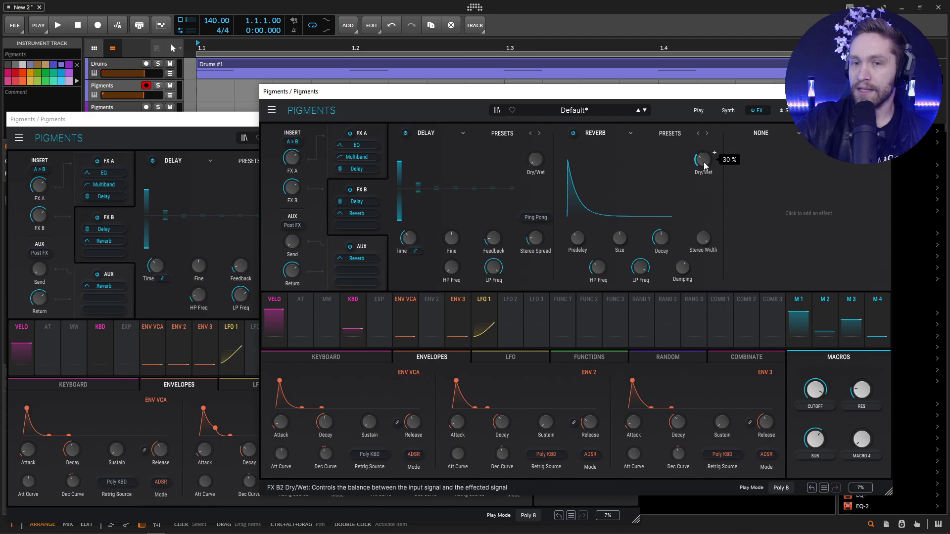
pyautogui.moveTo(877, 321); pyautogui.dragTo(702, 164)
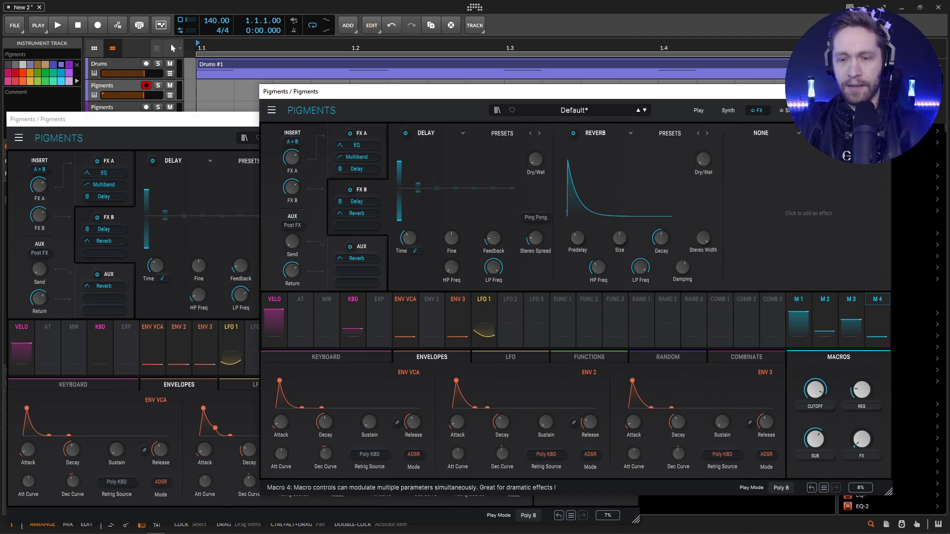
pyautogui.moveTo(865, 452); pyautogui.dragTo(863, 447)
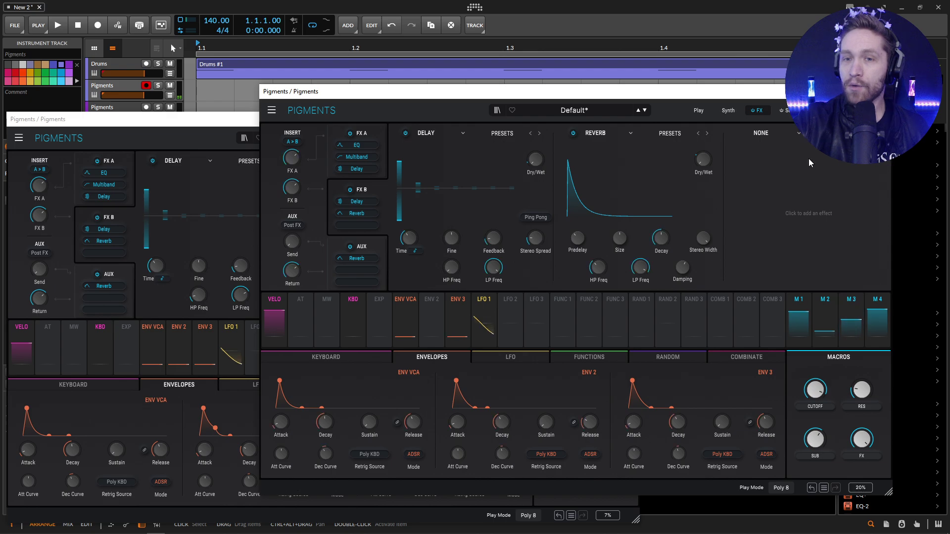
# Switch the Seq page to Arpeggiator, shorten it to two steps, raise step 2's octave, and play.
pyautogui.click(786, 111)
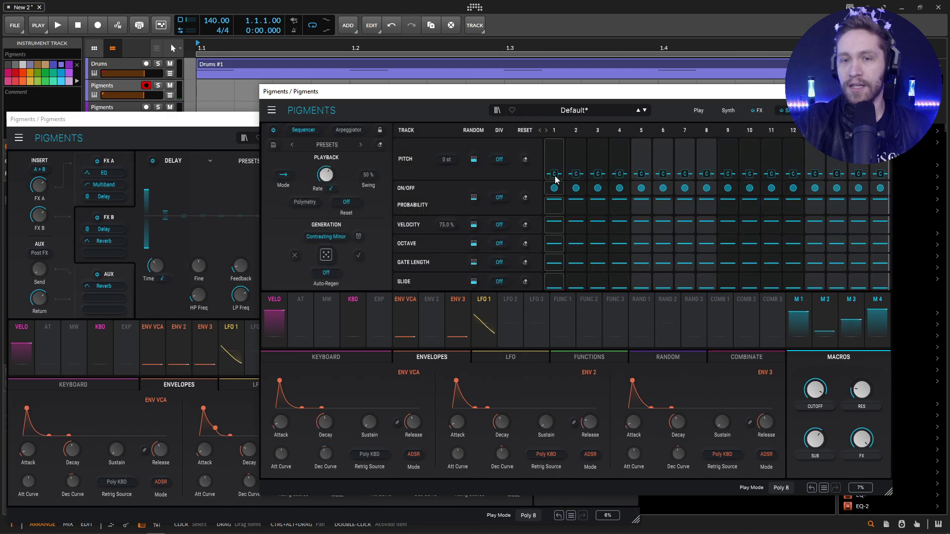
pyautogui.click(321, 134)
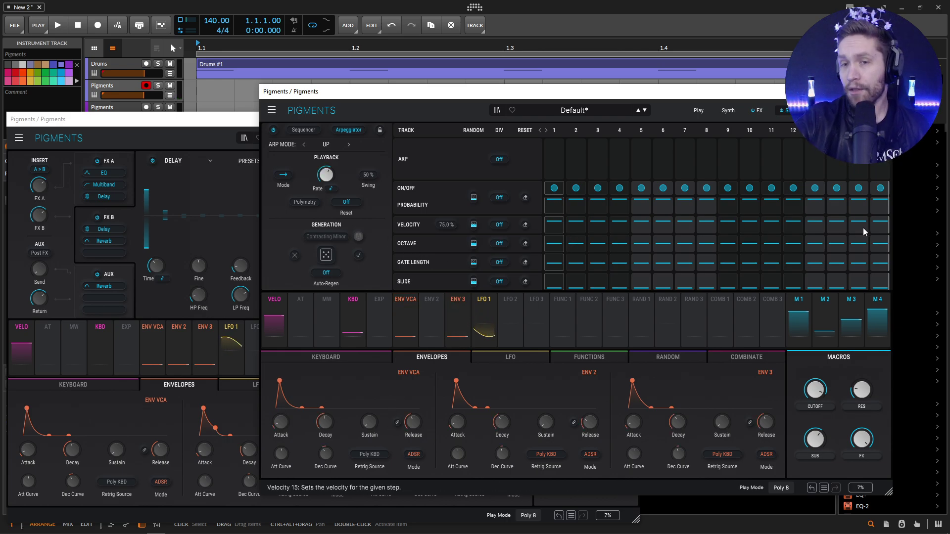
pyautogui.moveTo(888, 229); pyautogui.dragTo(585, 239)
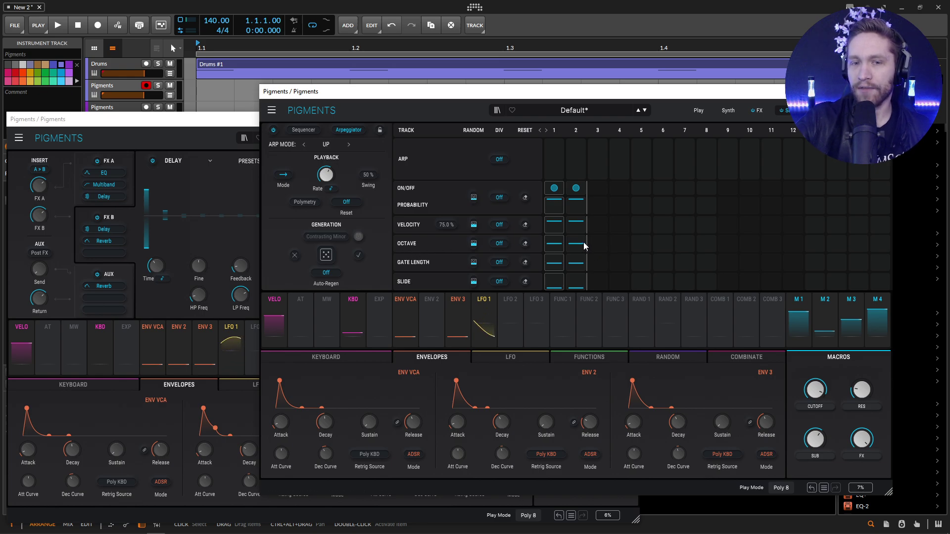
pyautogui.moveTo(584, 246); pyautogui.dragTo(580, 241)
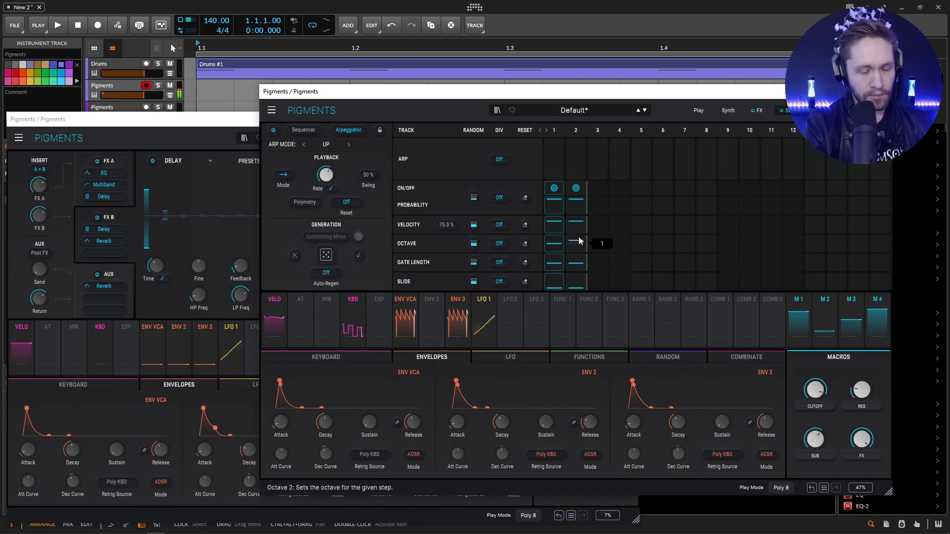
pyautogui.press('space')
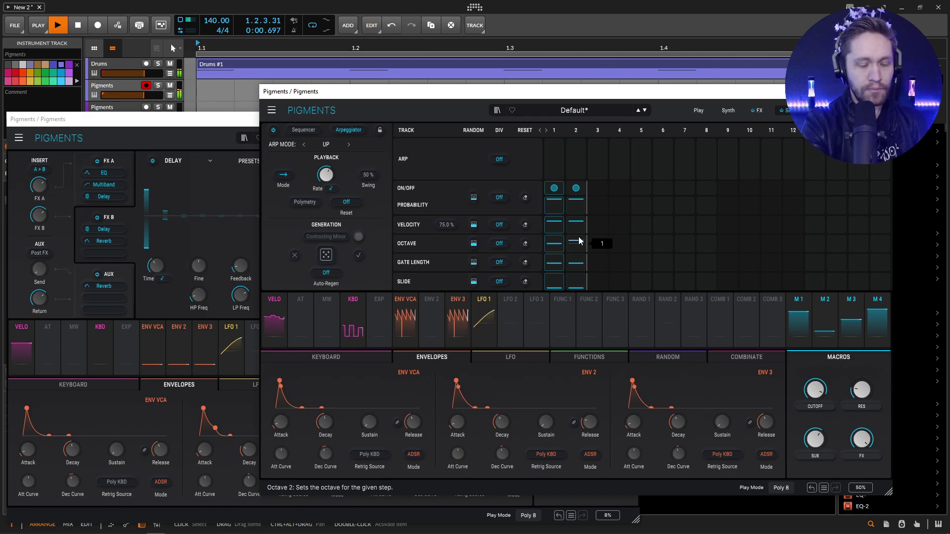
# Stop the Bitwig transport to end the arpeggio preview.
pyautogui.press('space')
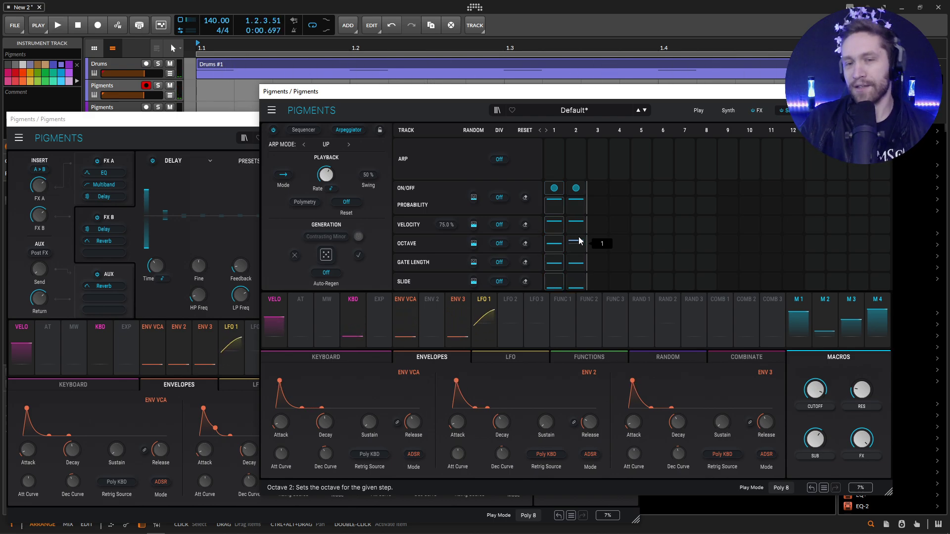